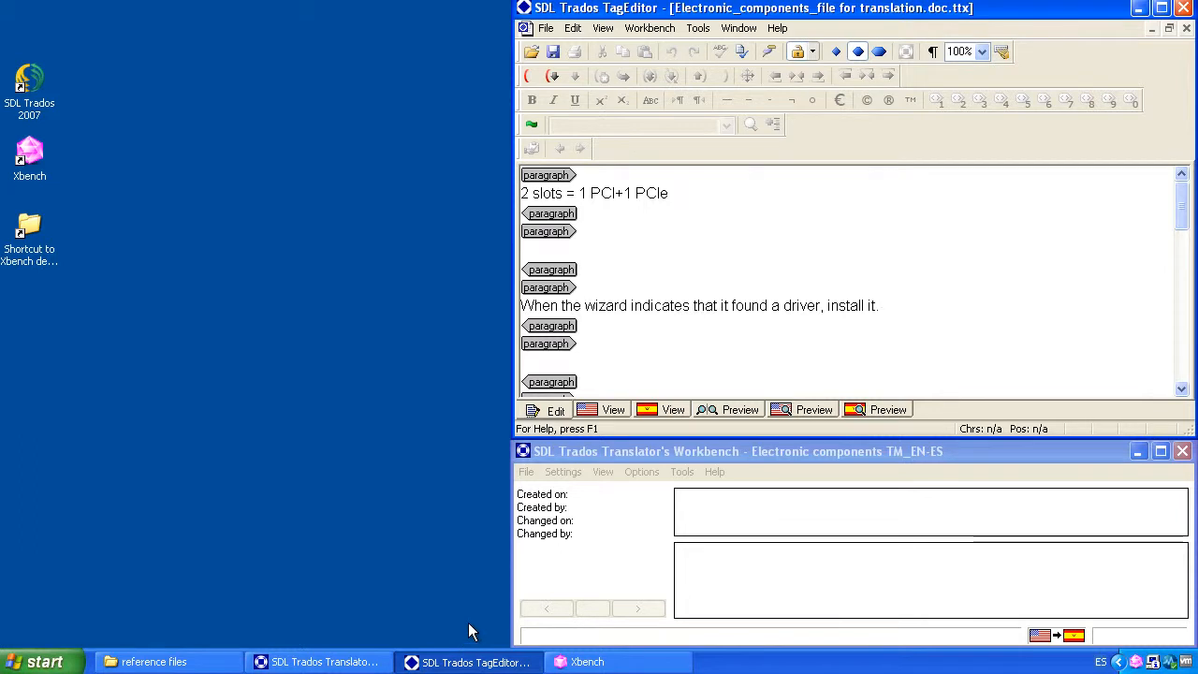
Look over the glossary and Trados TM text files in the reference files folder.
{"action": "left_click", "coordinate": [214, 660]}
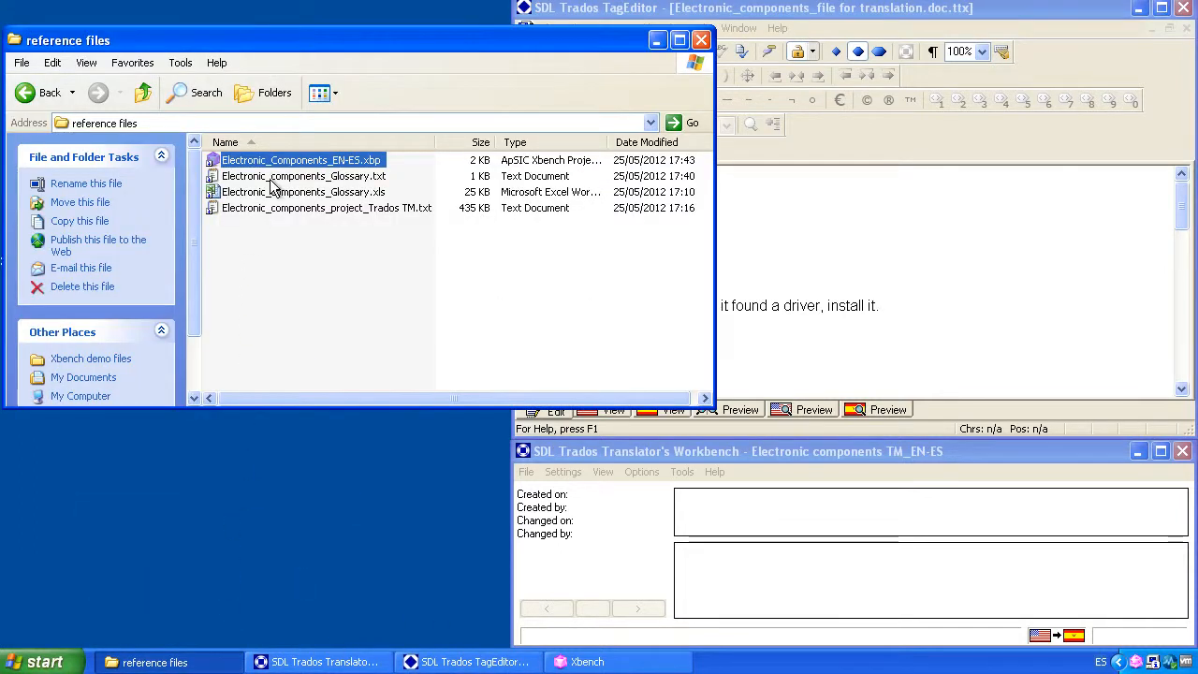
{"action": "left_click", "coordinate": [285, 208]}
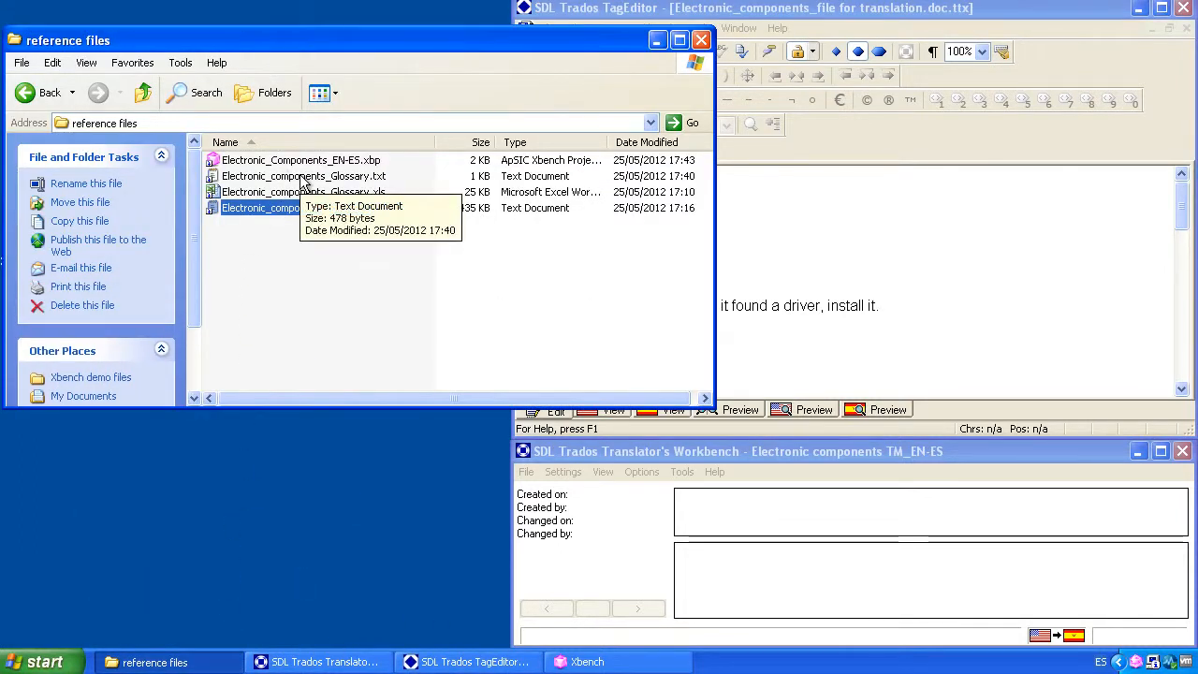
{"action": "left_click", "coordinate": [303, 176]}
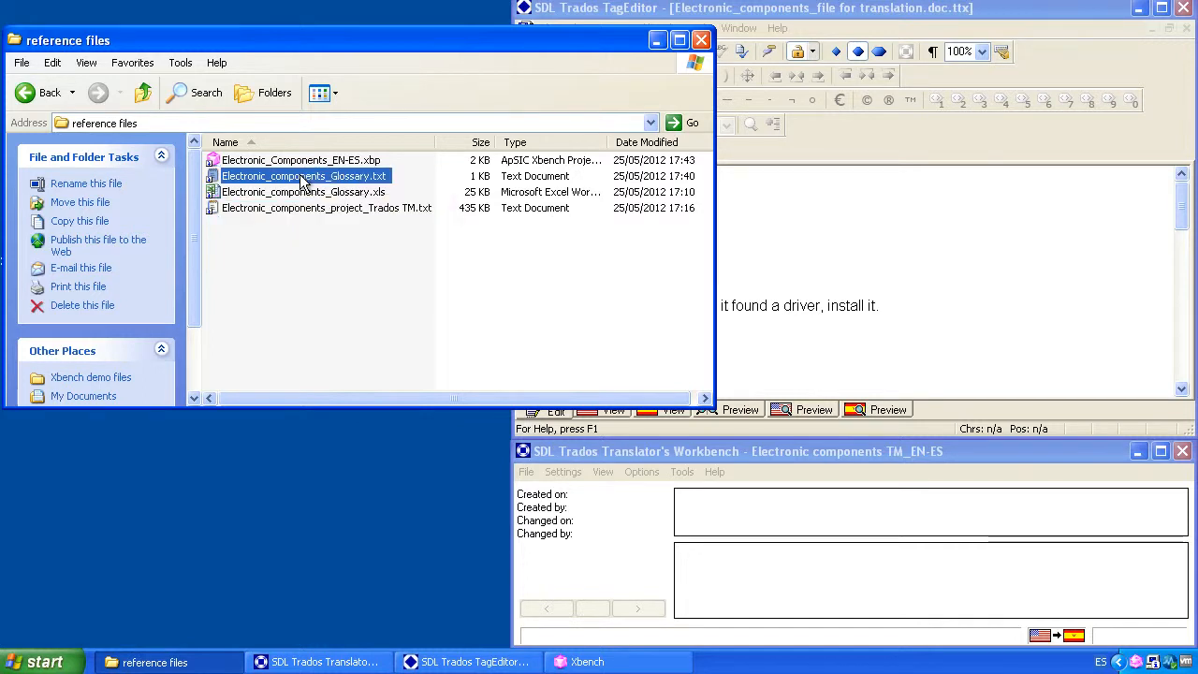
{"action": "left_click", "coordinate": [657, 39]}
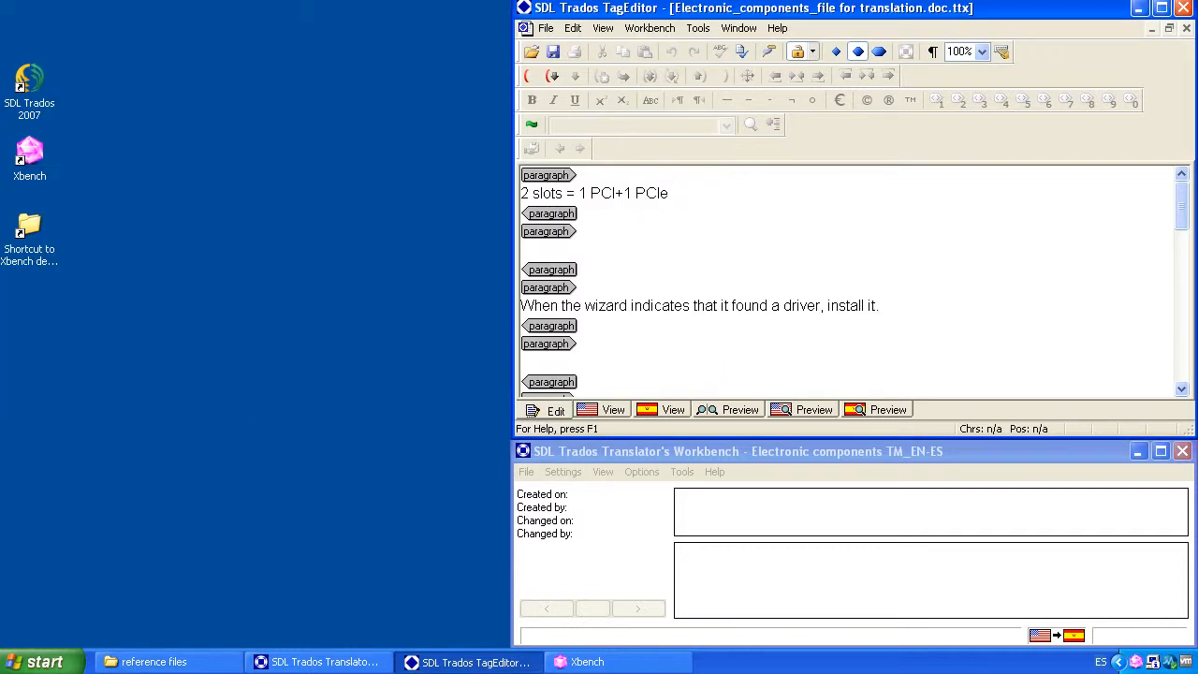
Open the segment "2 slots = 1 PCI+1 PCIe" for translation and copy its source text into the target.
{"action": "left_click", "coordinate": [529, 77]}
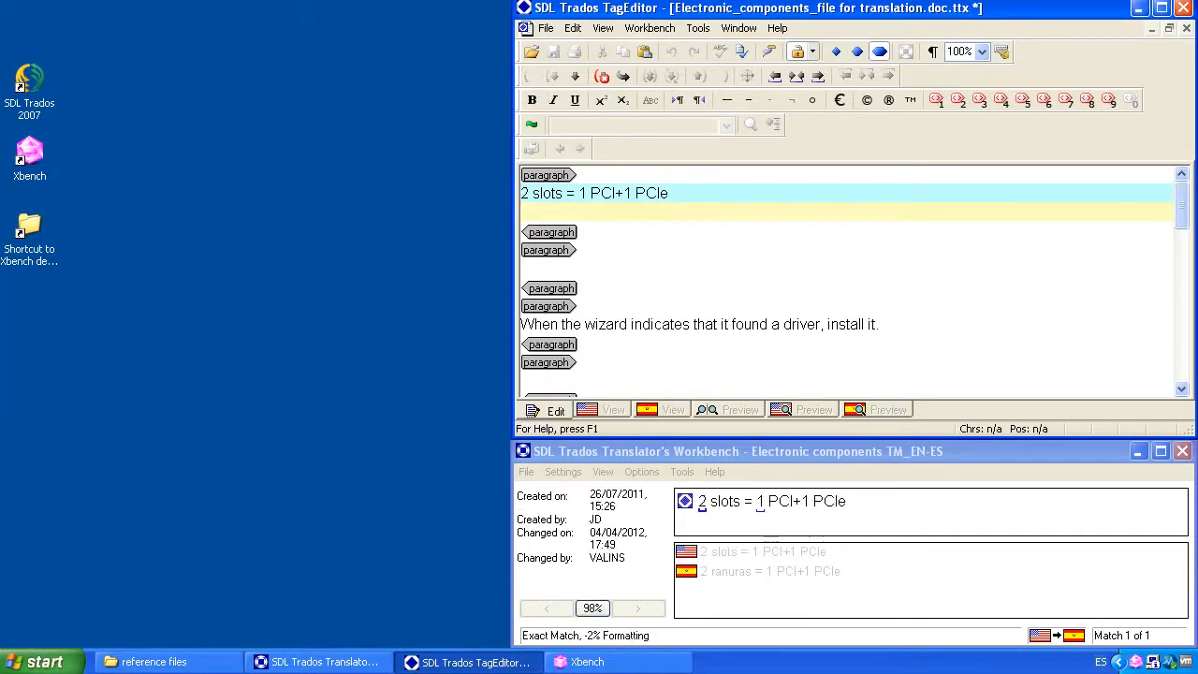
{"action": "left_click", "coordinate": [623, 78]}
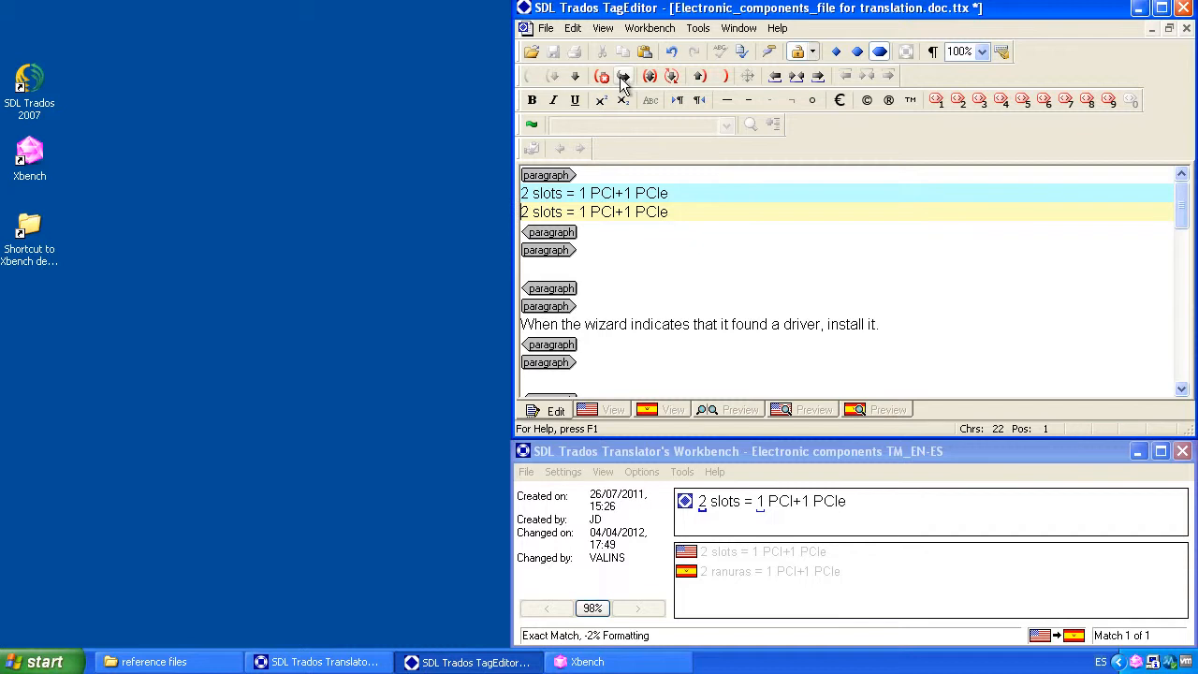
Look up the word "slot" from the target segment in the Xbench project.
{"action": "key", "text": "Right"}
{"action": "key", "text": "Right"}
{"action": "key", "text": "shift+Right"}
{"action": "key", "text": "shift+Right"}
{"action": "key", "text": "shift+Right"}
{"action": "key", "text": "shift+Right"}
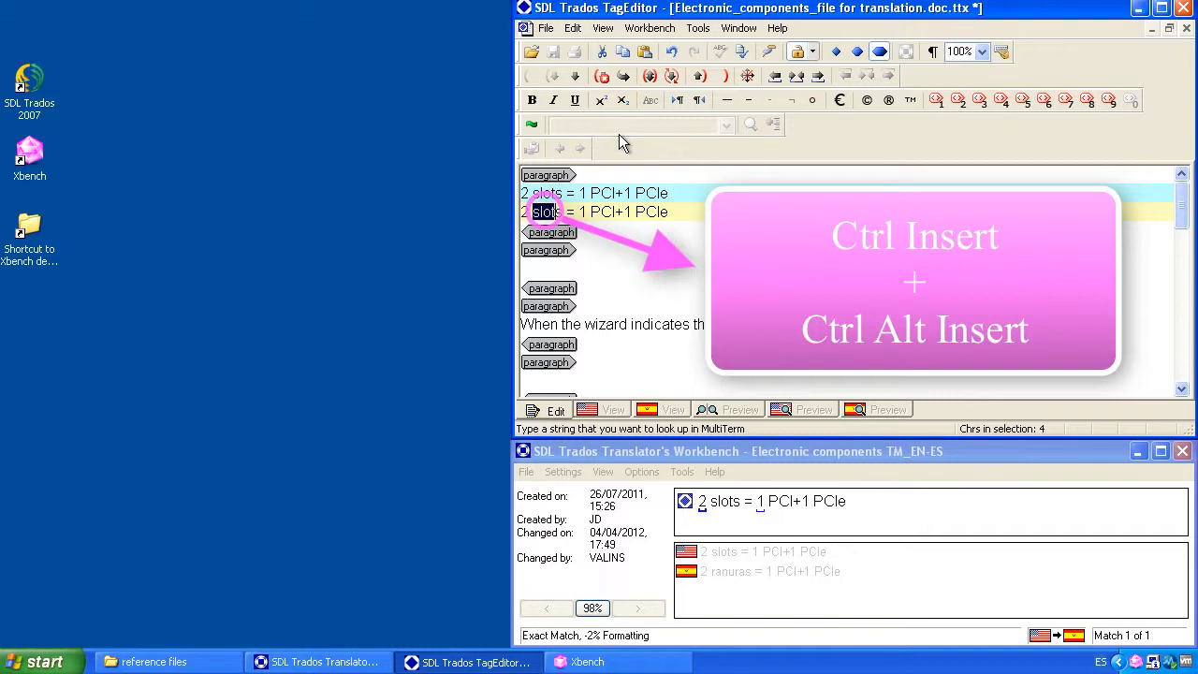
{"action": "key", "text": "ctrl+Insert"}
{"action": "key", "text": "ctrl+alt+Insert"}
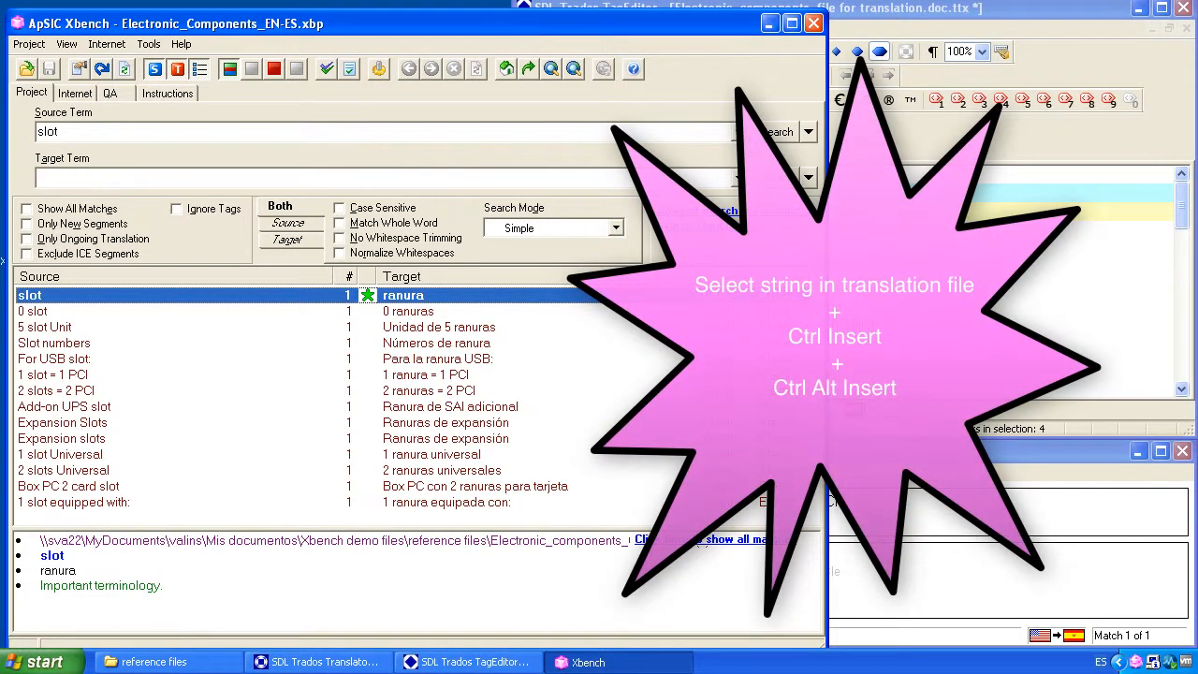
Examine the matches for "slot" and the source file and author details of individual entries.
{"action": "left_click", "coordinate": [222, 330]}
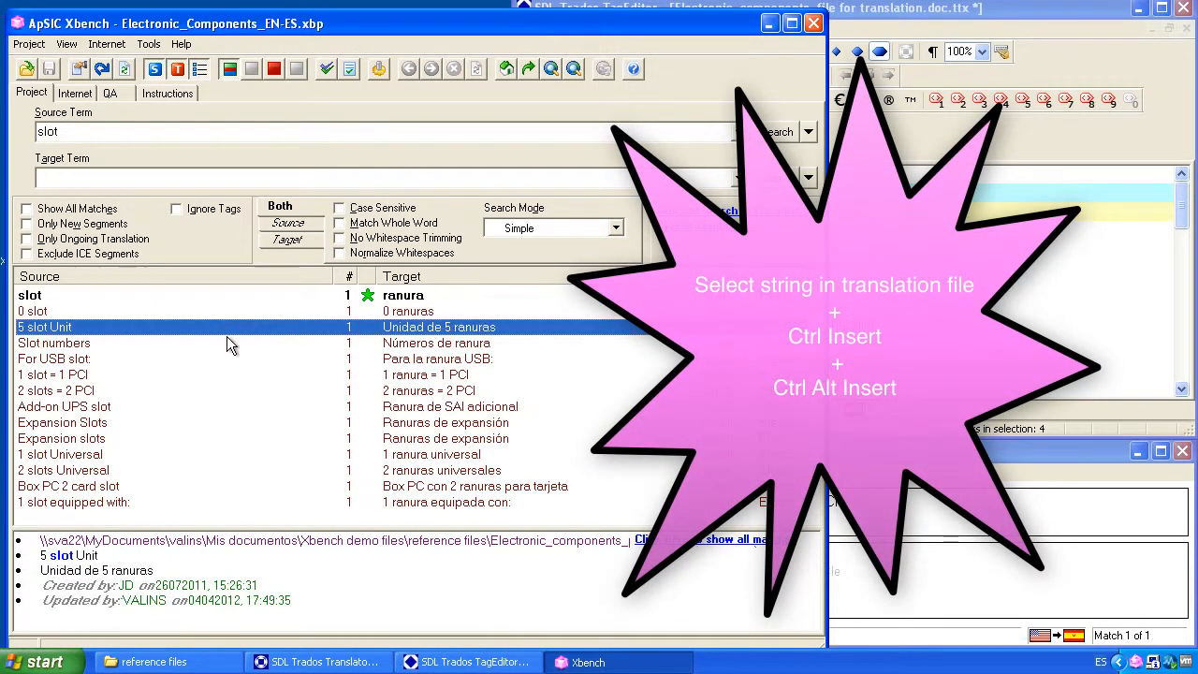
{"action": "left_click", "coordinate": [227, 313]}
{"action": "key", "text": "Down"}
{"action": "key", "text": "Down"}
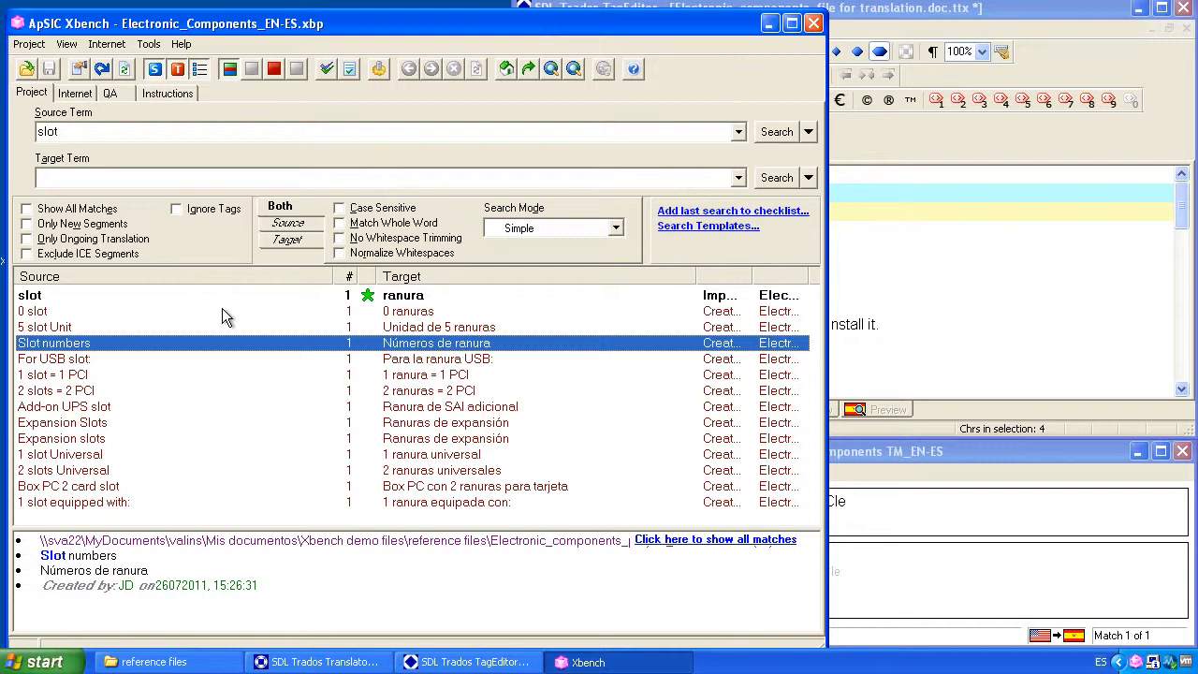
{"action": "key", "text": "Up"}
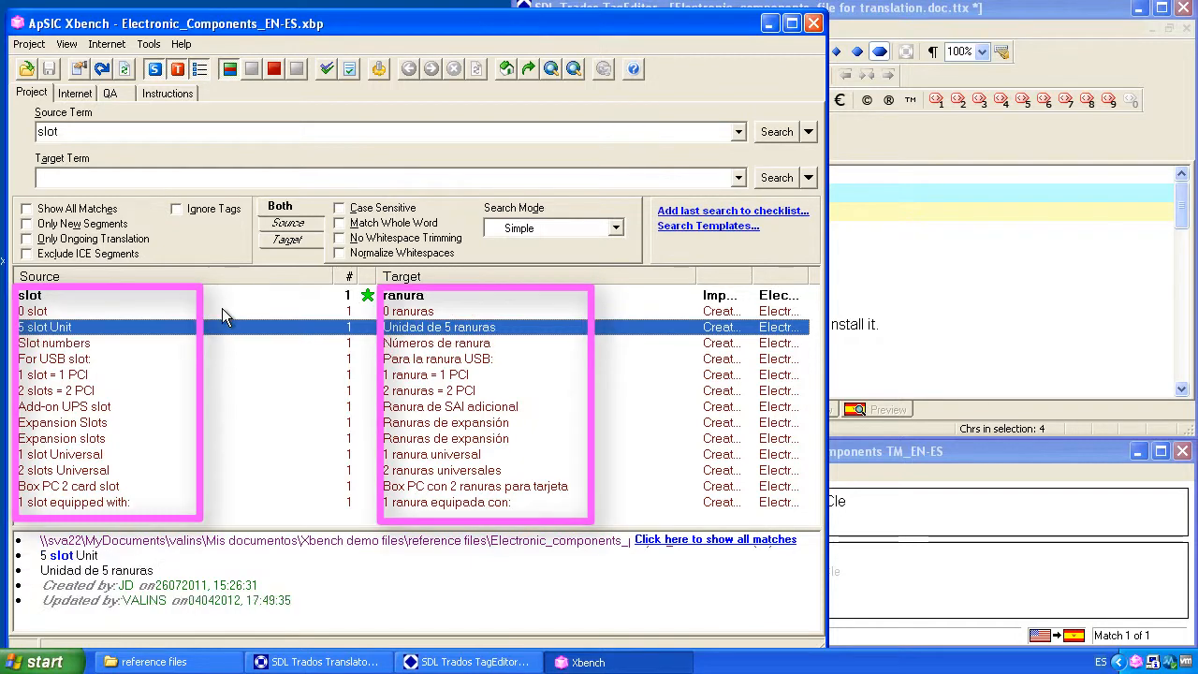
{"action": "key", "text": "Up"}
{"action": "key", "text": "Up"}
{"action": "key", "text": "Down"}
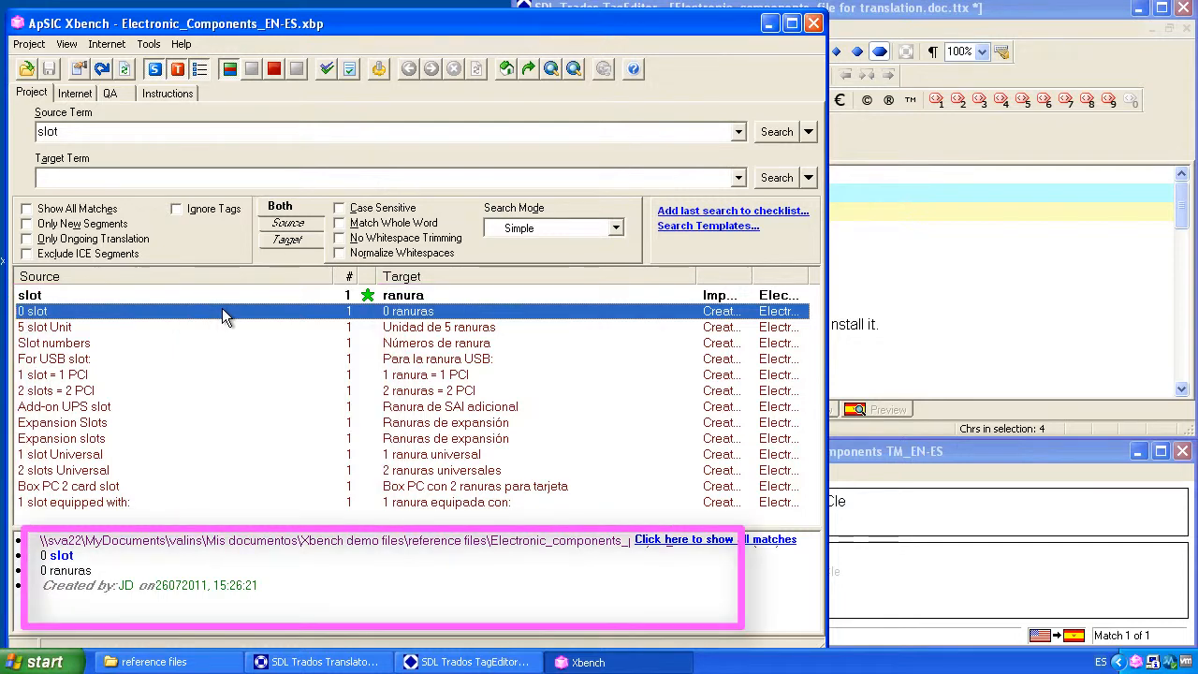
{"action": "left_click_drag", "start_coordinate": [264, 590], "coordinate": [31, 553]}
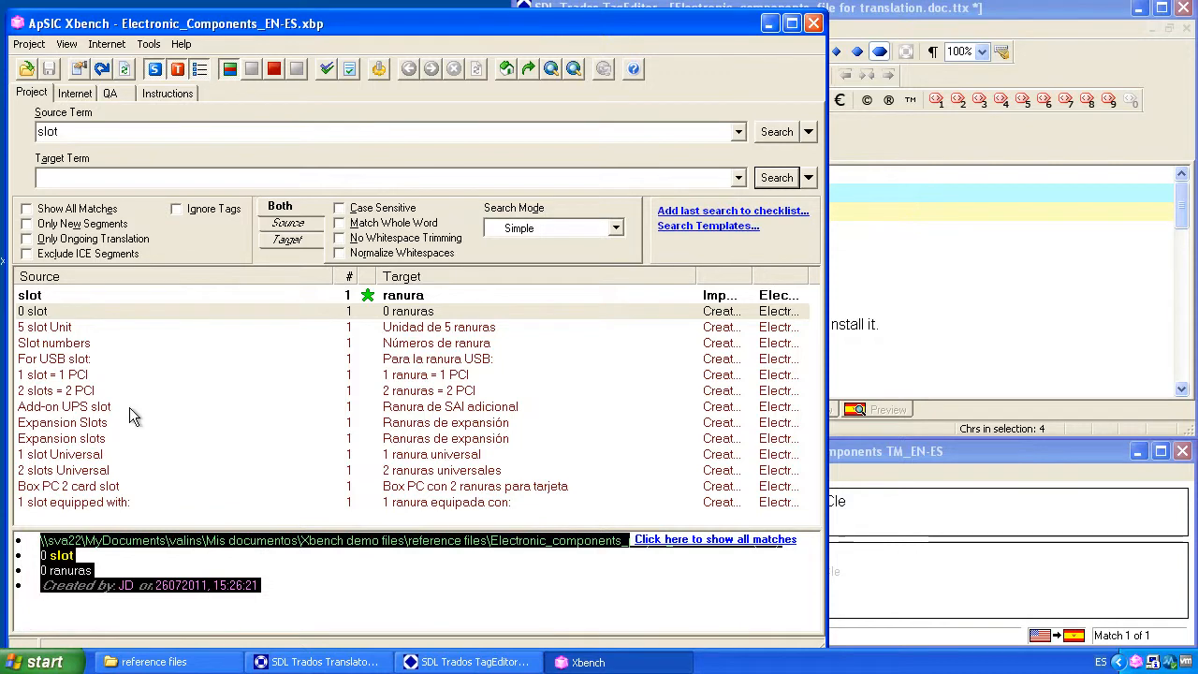
Replace "slot" in the TagEditor target segment with the key term translation "ranura" from Xbench.
{"action": "left_click", "coordinate": [218, 296]}
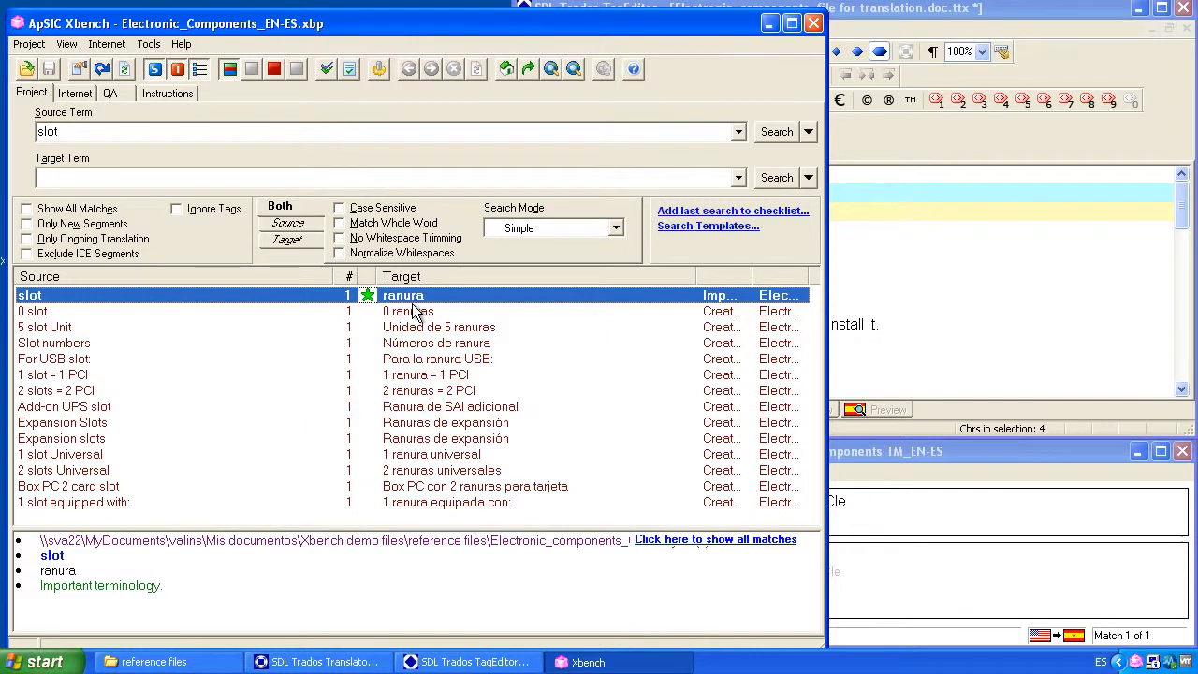
{"action": "key", "text": "Return"}
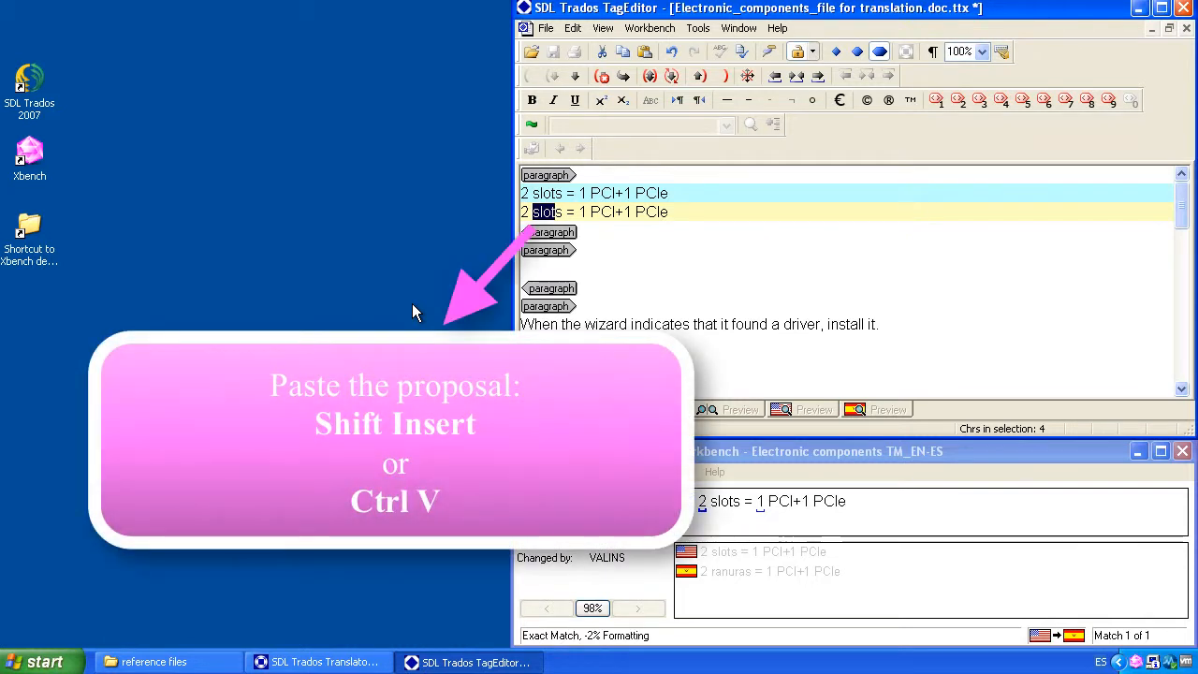
{"action": "key", "text": "shift+Insert"}
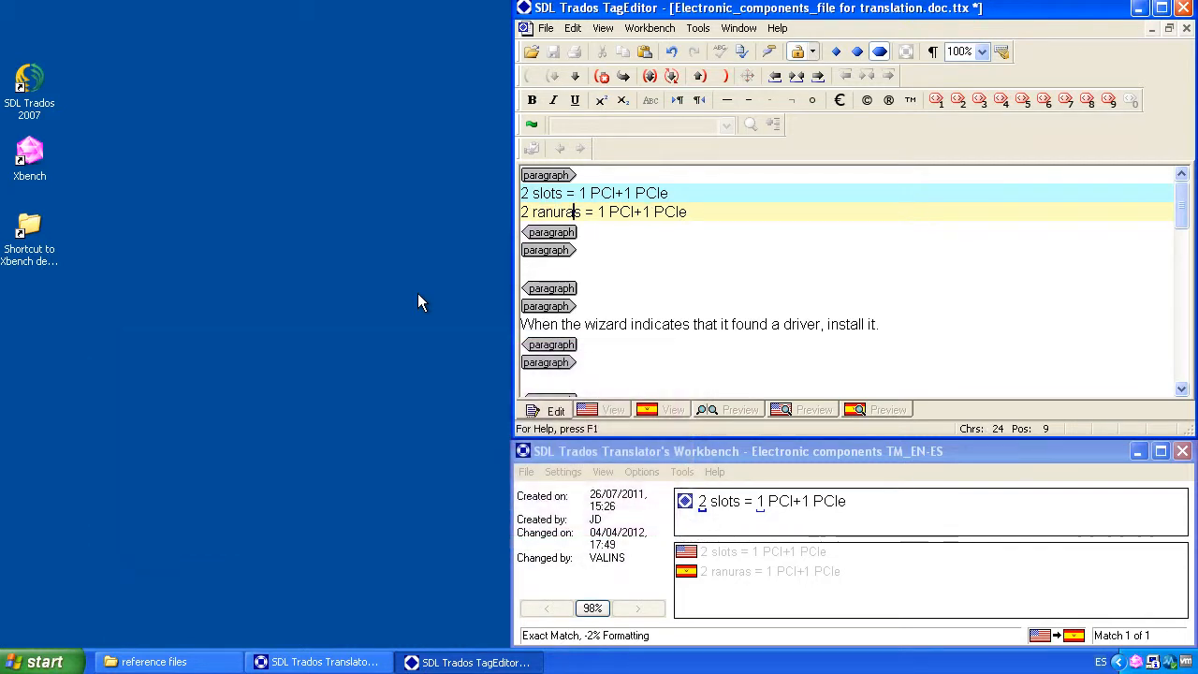
Close the translated segment and save the TagEditor document.
{"action": "left_click", "coordinate": [723, 76]}
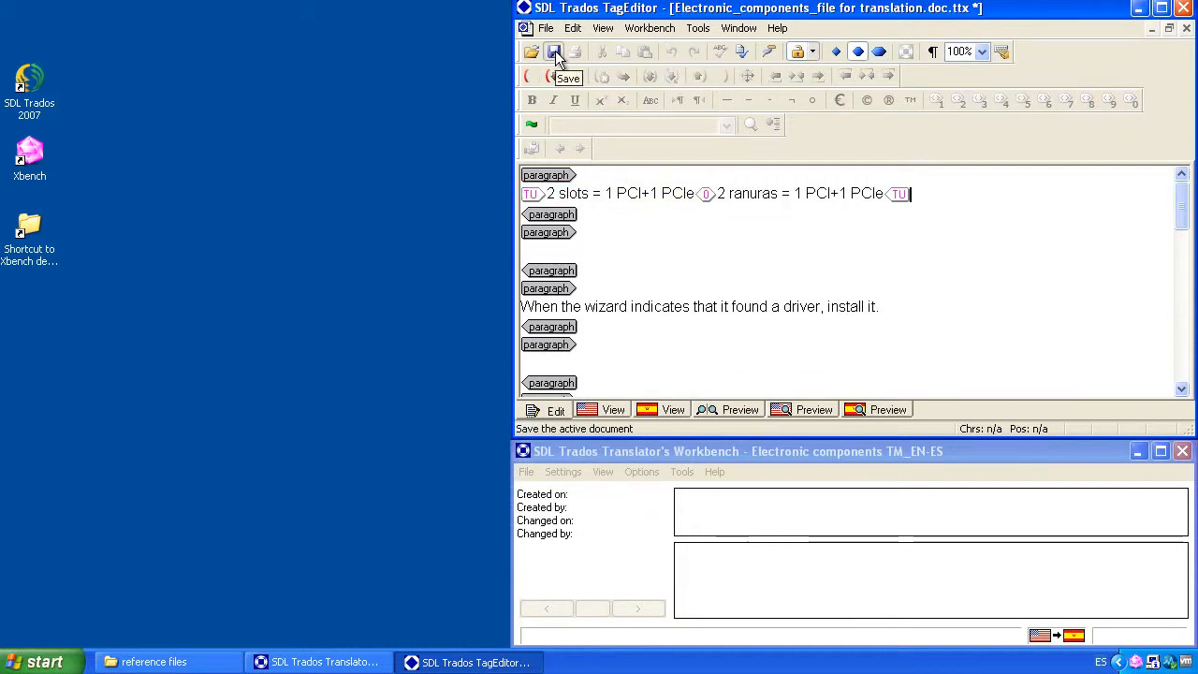
{"action": "left_click", "coordinate": [553, 51]}
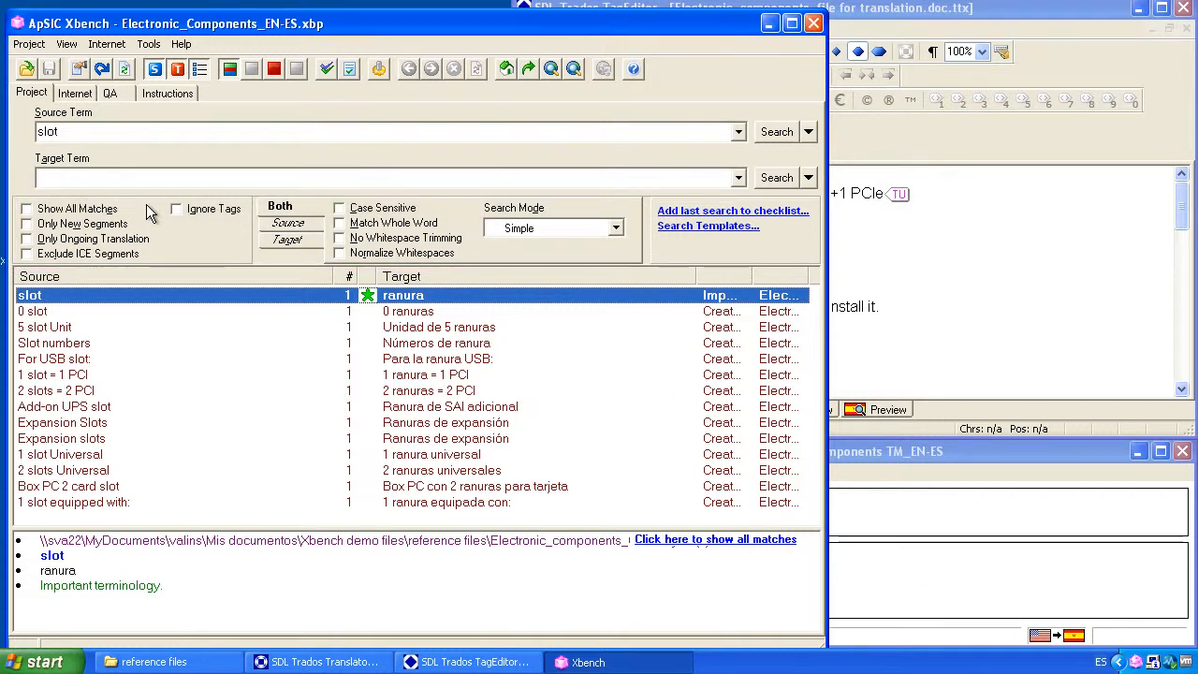
Switch to Xbench and enable only the Only Ongoing Translation filter, with Show All Matches and Only New Segments off.
{"action": "left_click", "coordinate": [82, 210]}
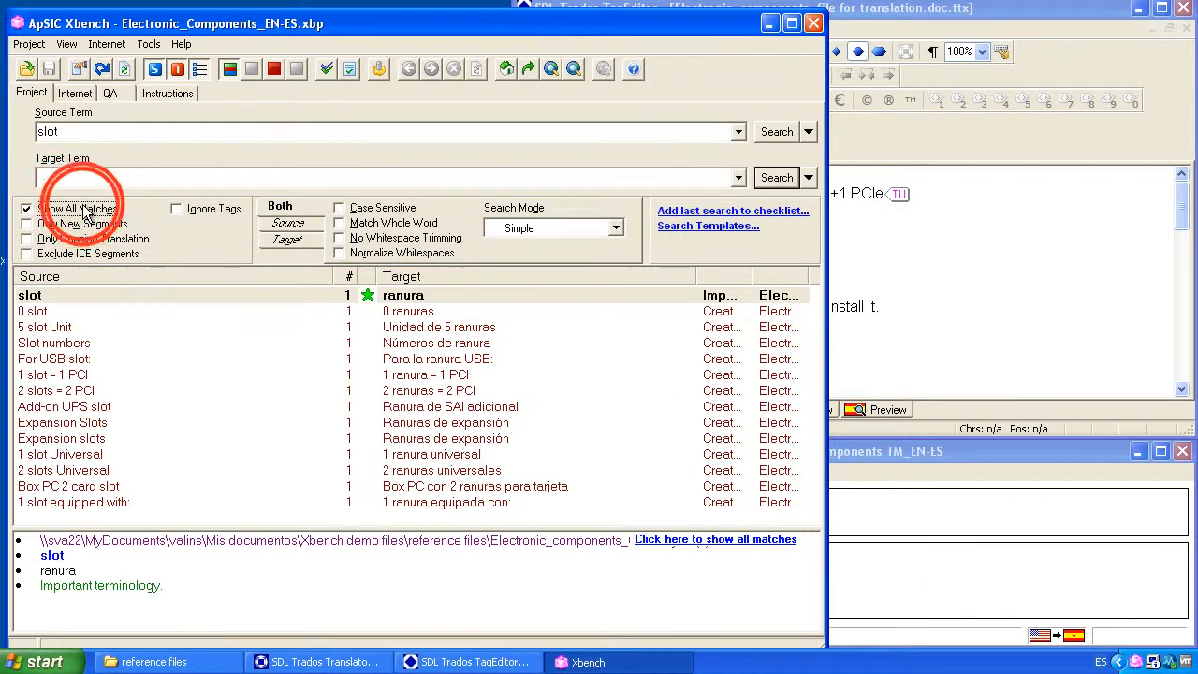
{"action": "left_click", "coordinate": [83, 210]}
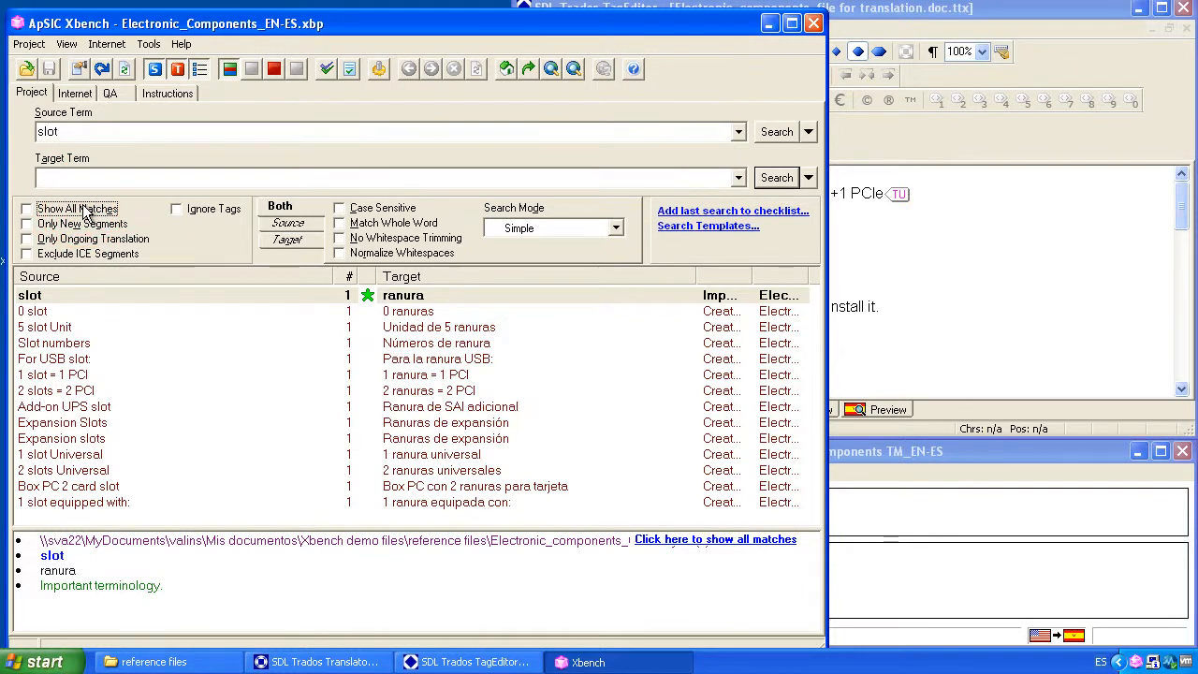
{"action": "left_click", "coordinate": [82, 225]}
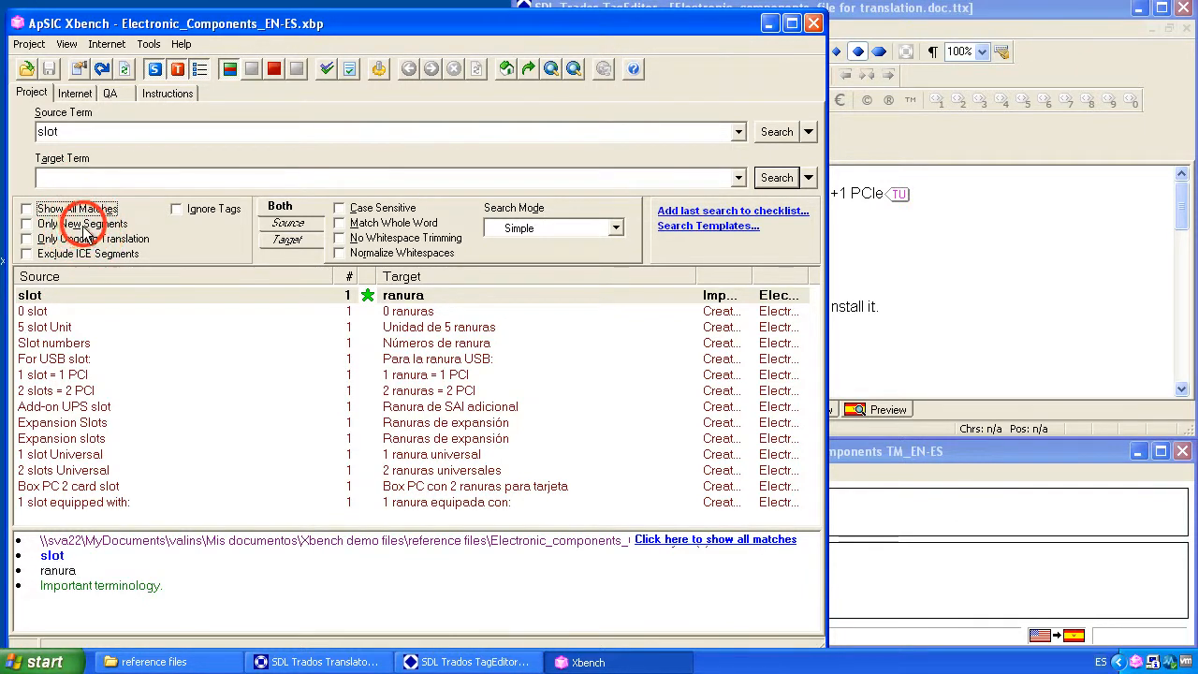
{"action": "left_click", "coordinate": [82, 226]}
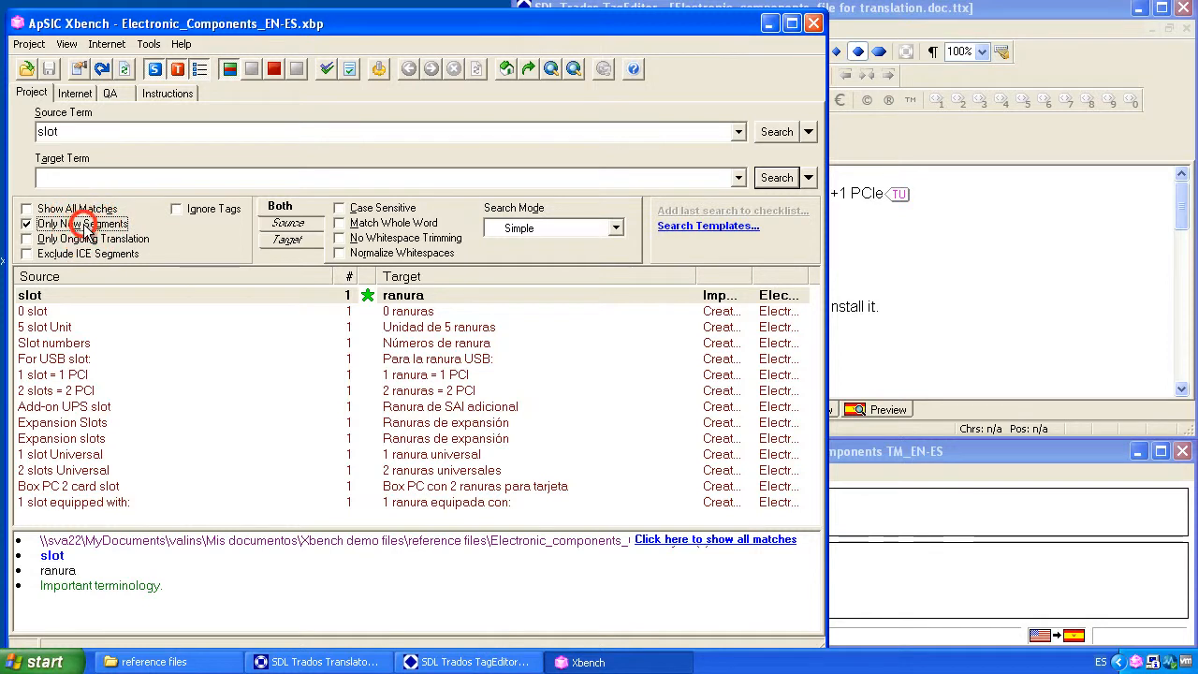
{"action": "left_click", "coordinate": [84, 225]}
{"action": "left_click", "coordinate": [90, 239]}
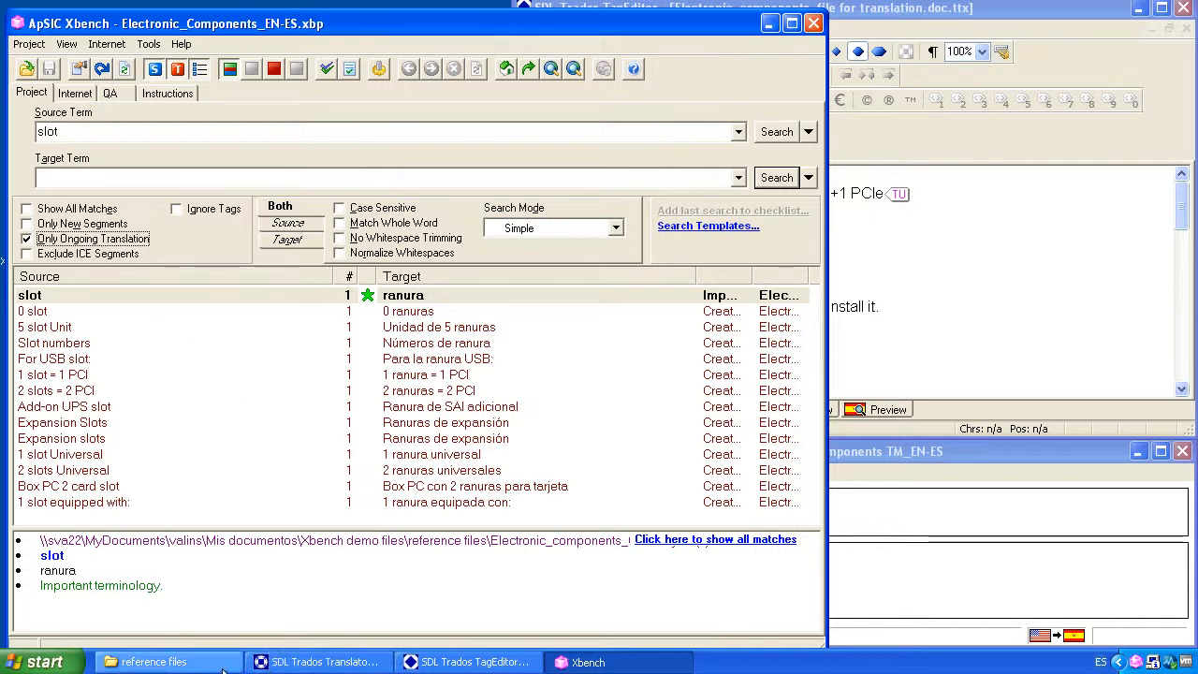
Add "Electronic_components_file for translation.doc.ttx" to the Xbench project as a low-priority Trados TagEditor File marked as ongoing translation.
{"action": "left_click", "coordinate": [178, 661]}
{"action": "left_click", "coordinate": [142, 91]}
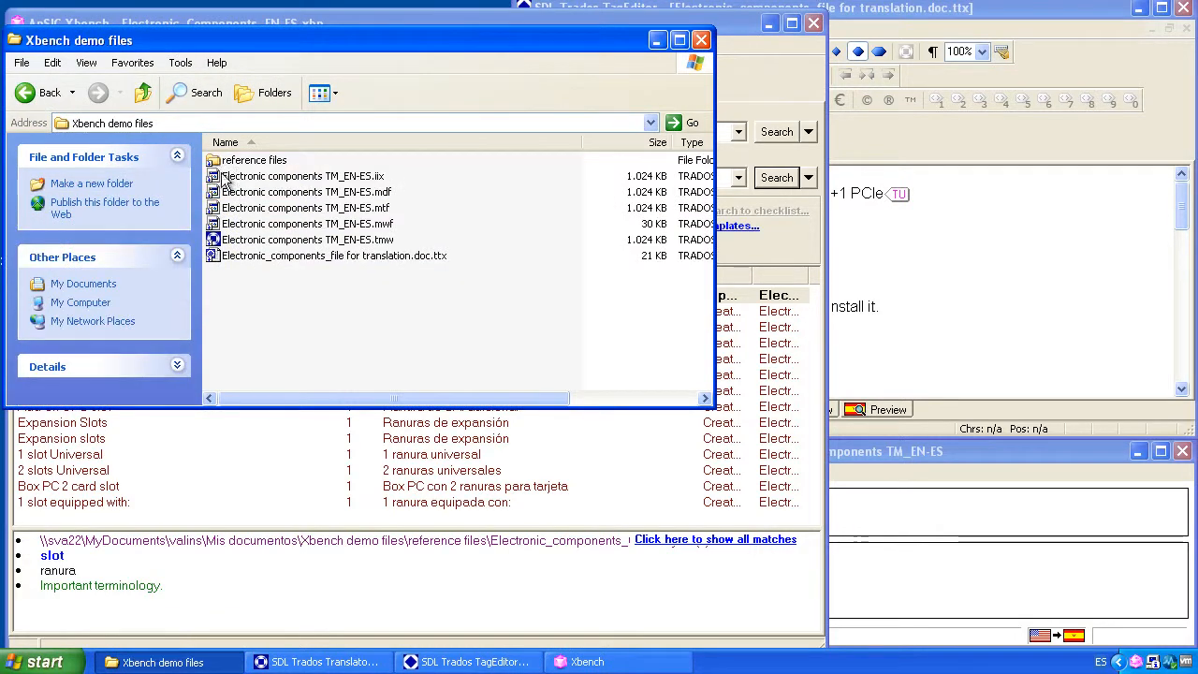
{"action": "left_click", "coordinate": [277, 257]}
{"action": "left_click", "coordinate": [321, 422]}
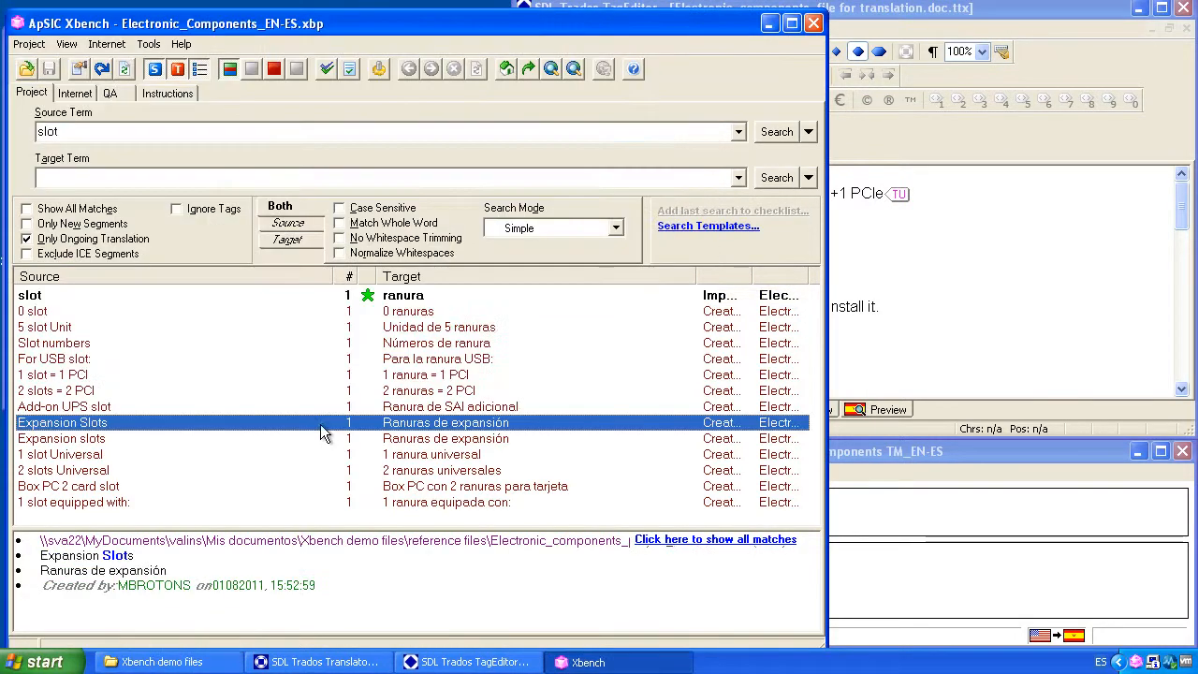
{"action": "left_click", "coordinate": [28, 44]}
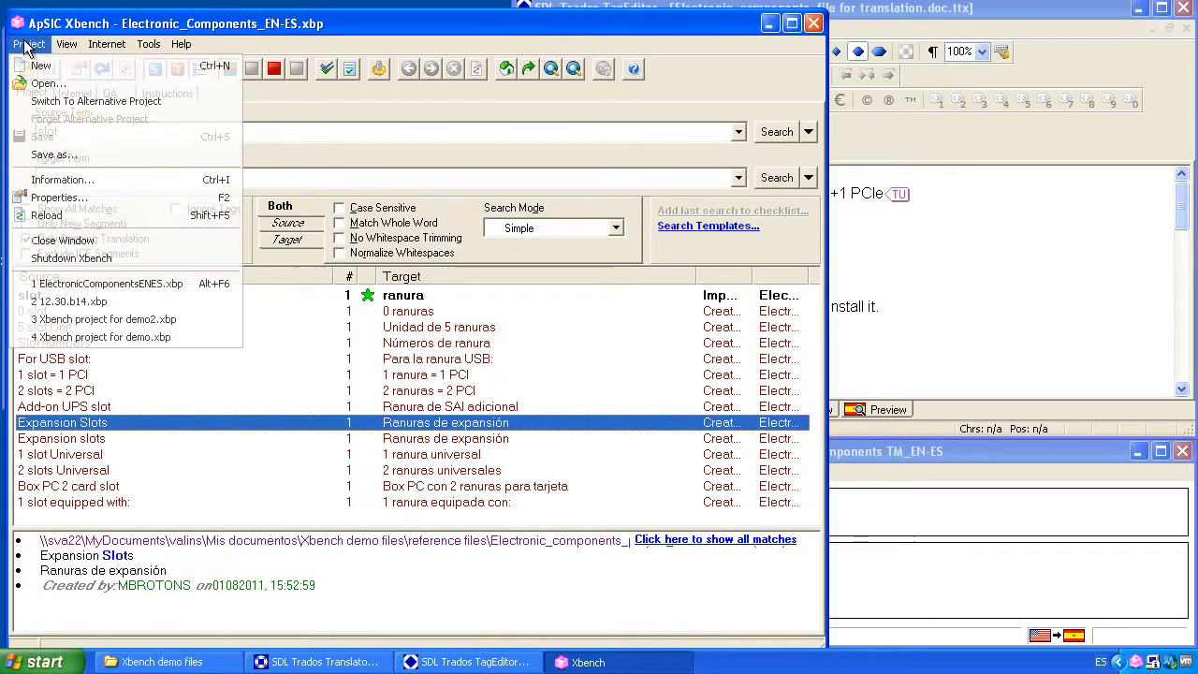
{"action": "left_click", "coordinate": [45, 197]}
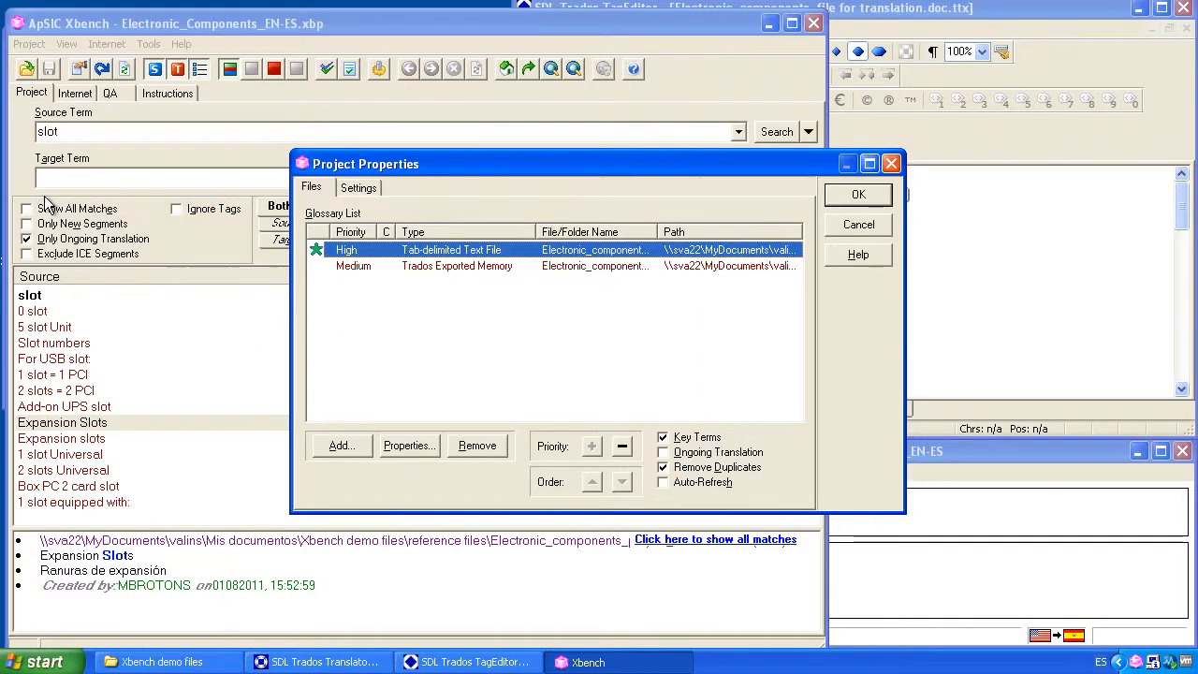
{"action": "left_click", "coordinate": [154, 662]}
{"action": "left_click_drag", "start_coordinate": [257, 252], "coordinate": [758, 302]}
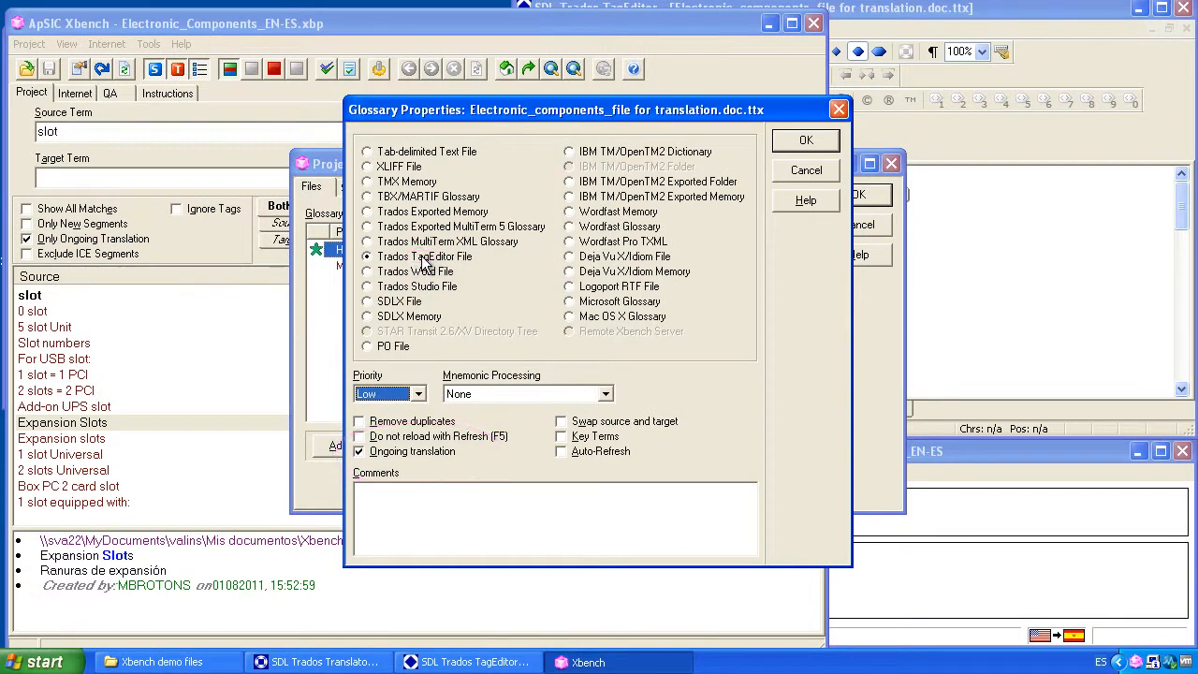
{"action": "left_click", "coordinate": [806, 139]}
{"action": "left_click", "coordinate": [859, 194]}
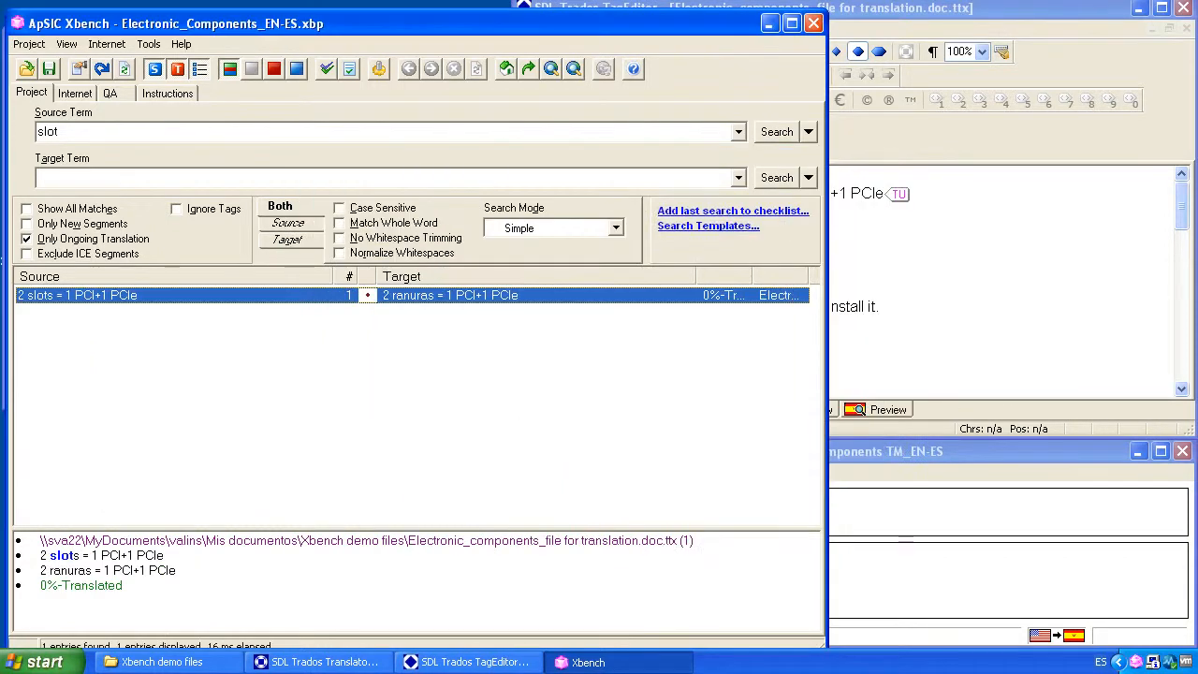
Compare the results for "slot" by searching with the Only Ongoing Translation filter off and again with it on.
{"action": "left_click", "coordinate": [103, 241]}
{"action": "left_click", "coordinate": [775, 132]}
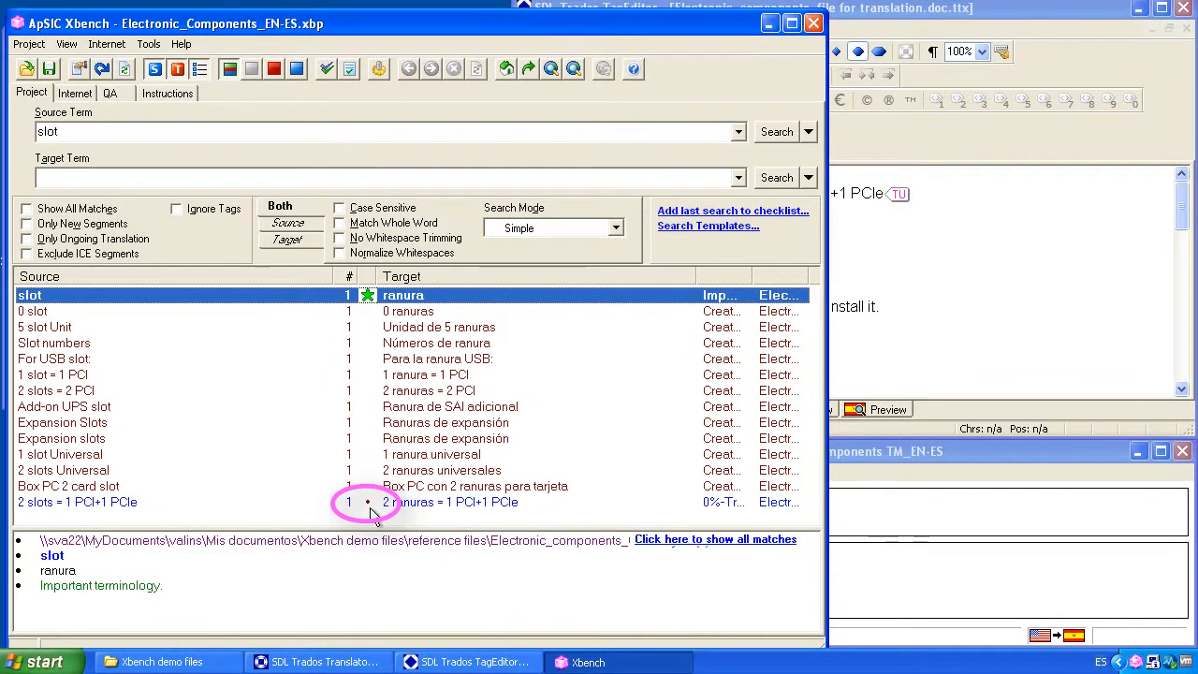
{"action": "left_click", "coordinate": [86, 240]}
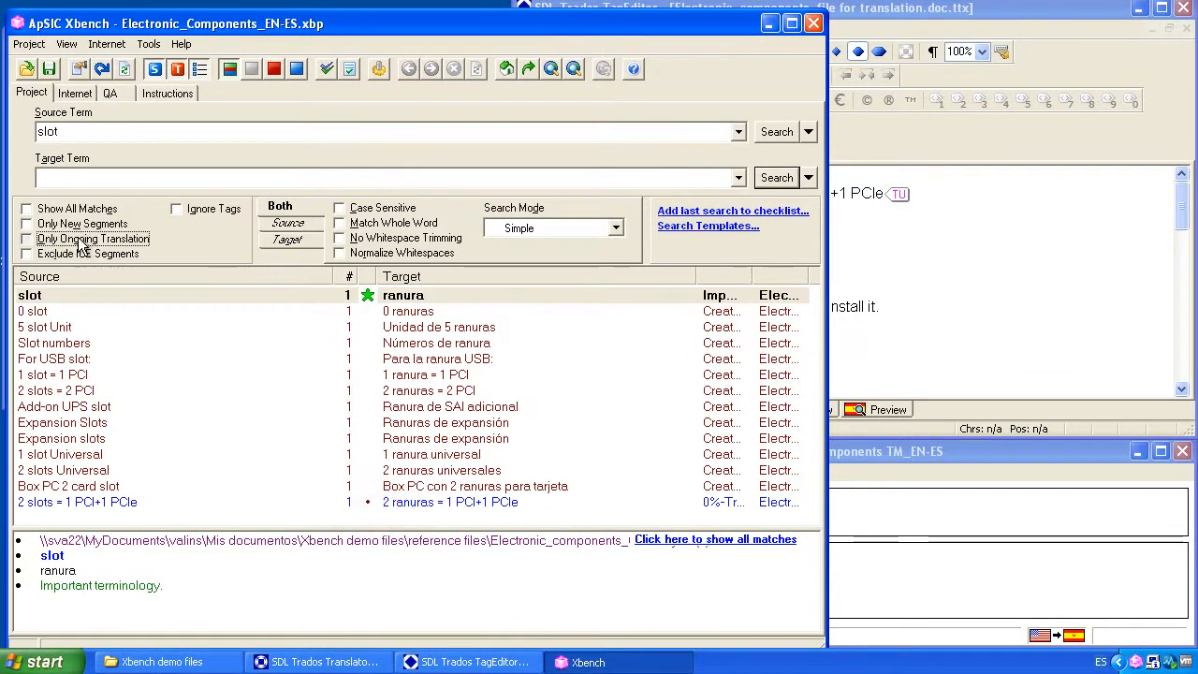
{"action": "key", "text": "Return"}
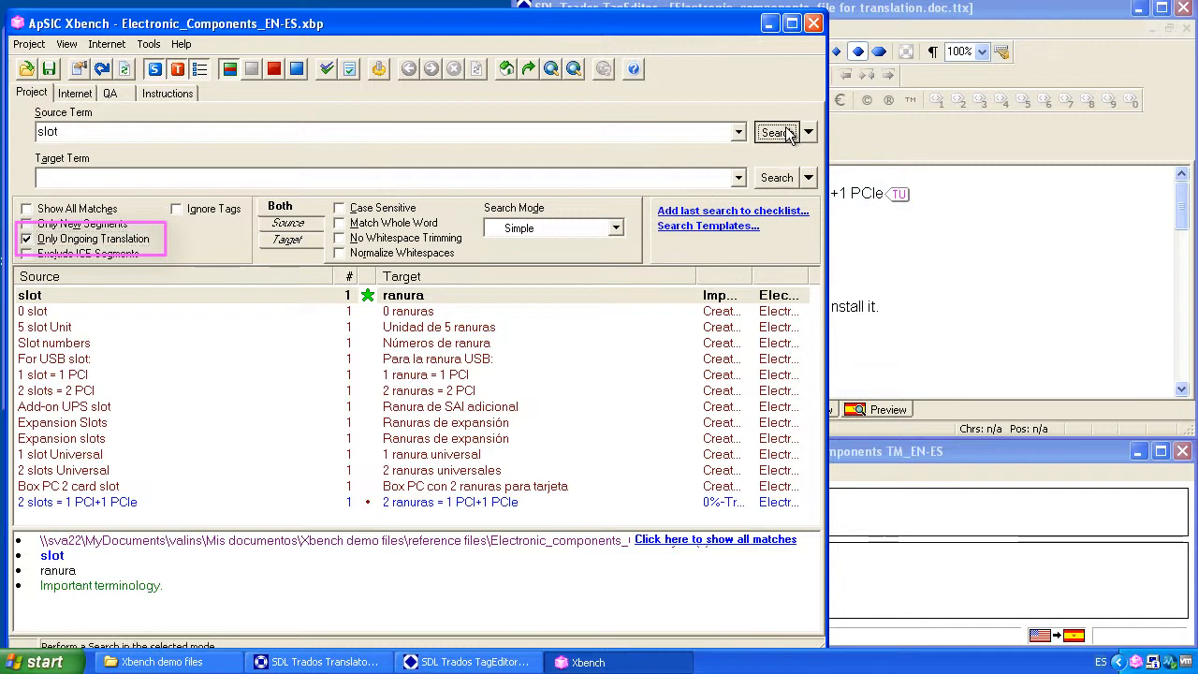
{"action": "left_click", "coordinate": [431, 311]}
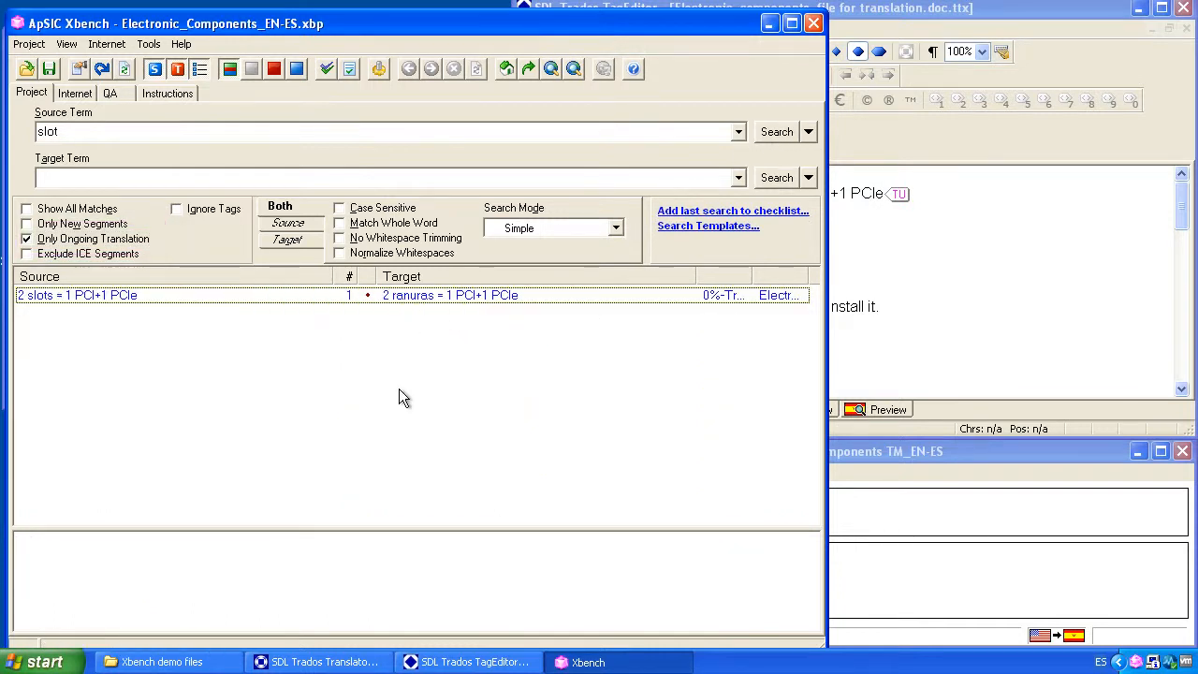
Refresh the project's glossary entries in Xbench.
{"action": "left_click", "coordinate": [61, 45]}
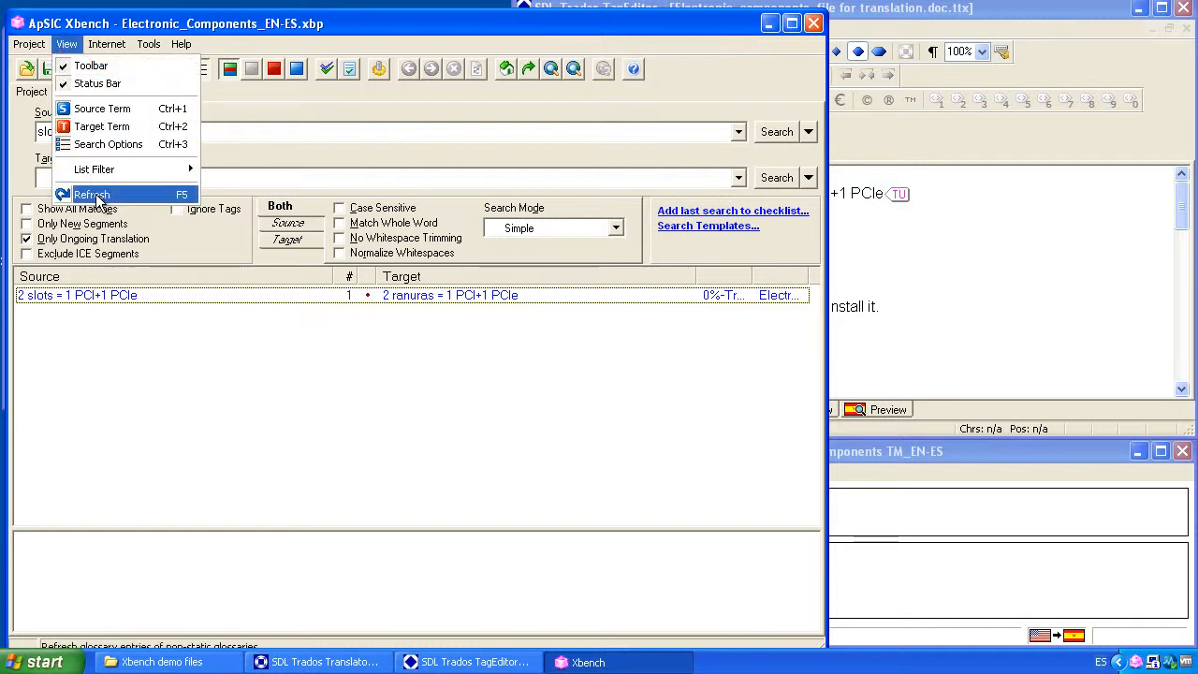
{"action": "left_click", "coordinate": [96, 195]}
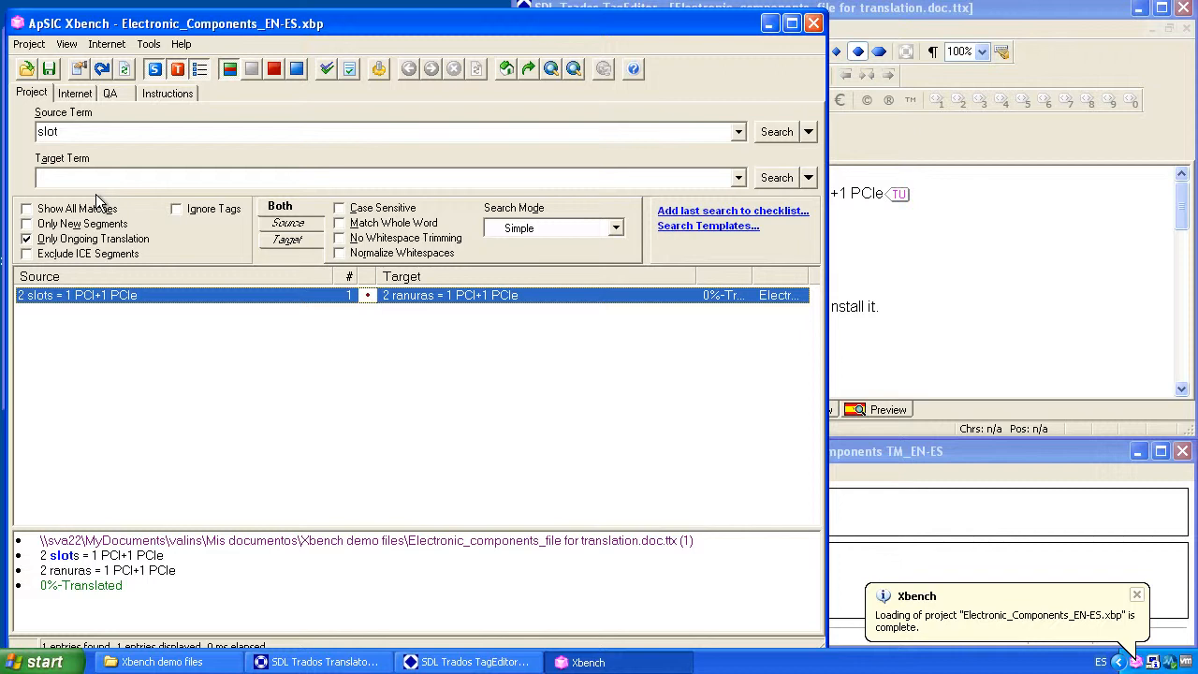
Turn off the Only Ongoing Translation filter, and try Exclude ICE Segments and Ignore Tags, leaving both off.
{"action": "left_click", "coordinate": [97, 243]}
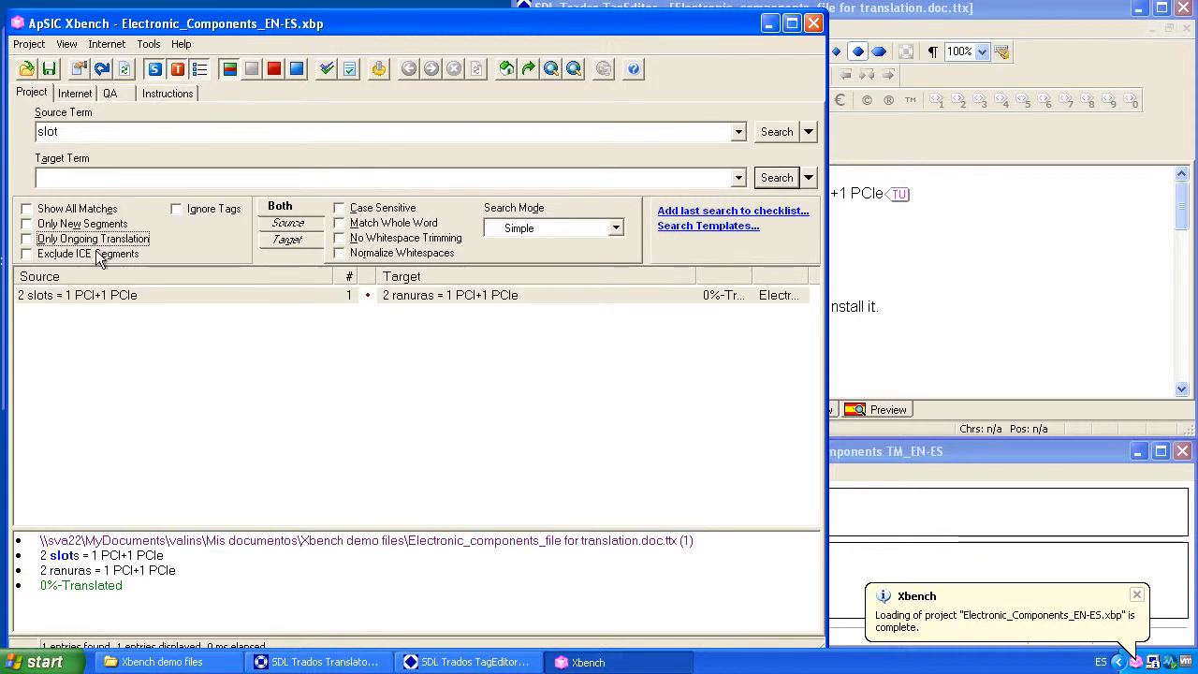
{"action": "left_click", "coordinate": [101, 255]}
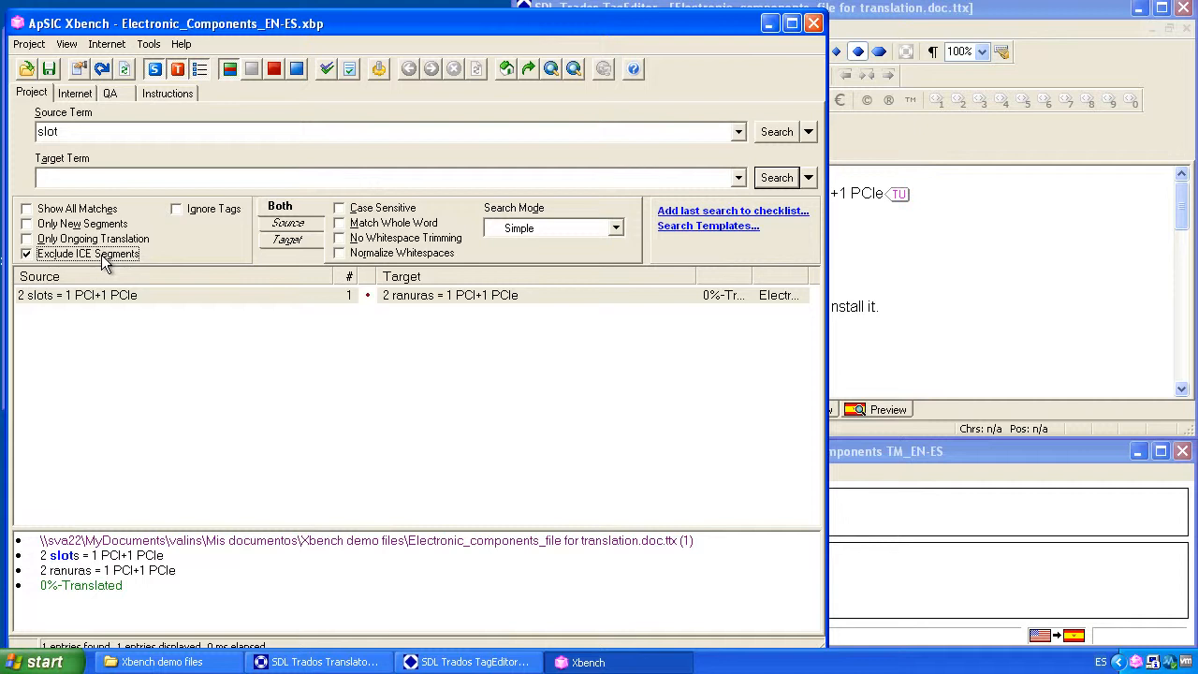
{"action": "left_click", "coordinate": [101, 255]}
{"action": "left_click", "coordinate": [200, 208]}
{"action": "left_click", "coordinate": [200, 208]}
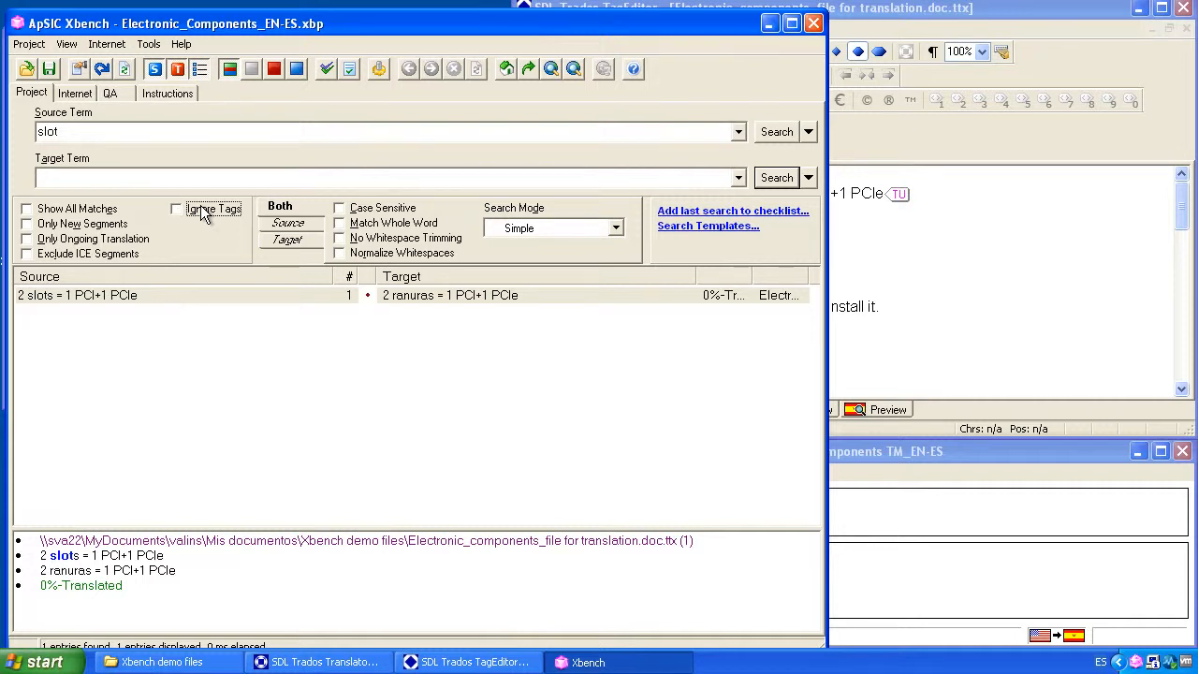
Try the Source and Target settings and the Case Sensitive and Match Whole Word options, returning to Both with the two options off.
{"action": "left_click", "coordinate": [305, 225]}
{"action": "left_click", "coordinate": [304, 241]}
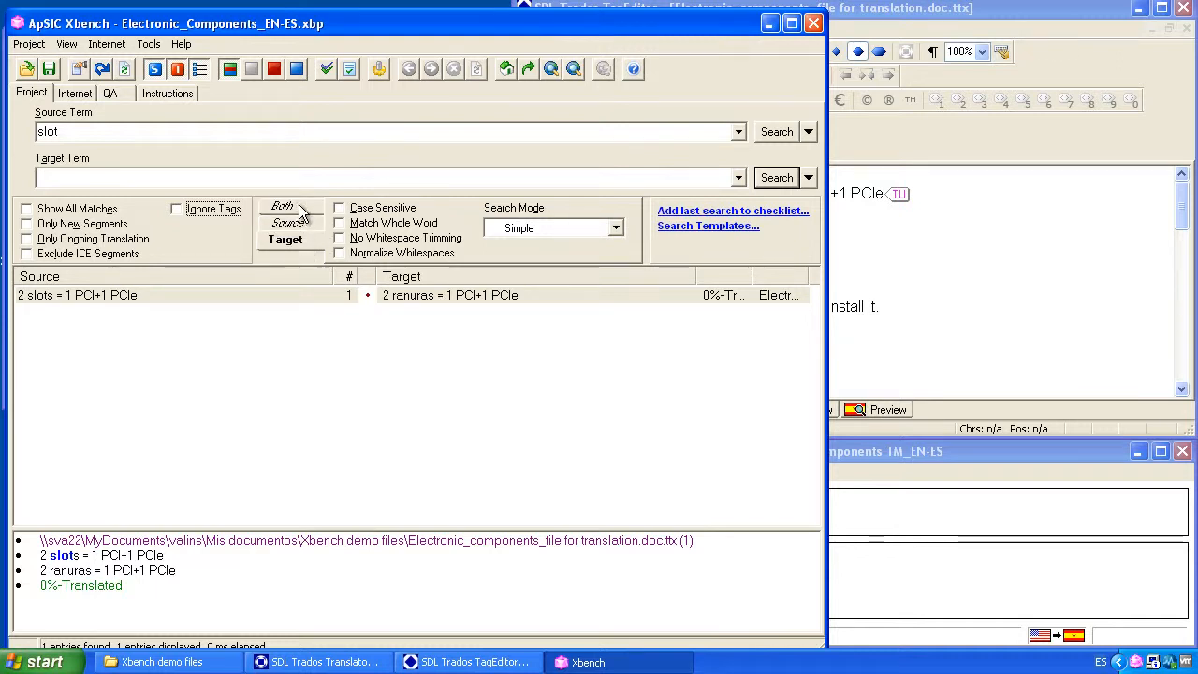
{"action": "left_click", "coordinate": [298, 209]}
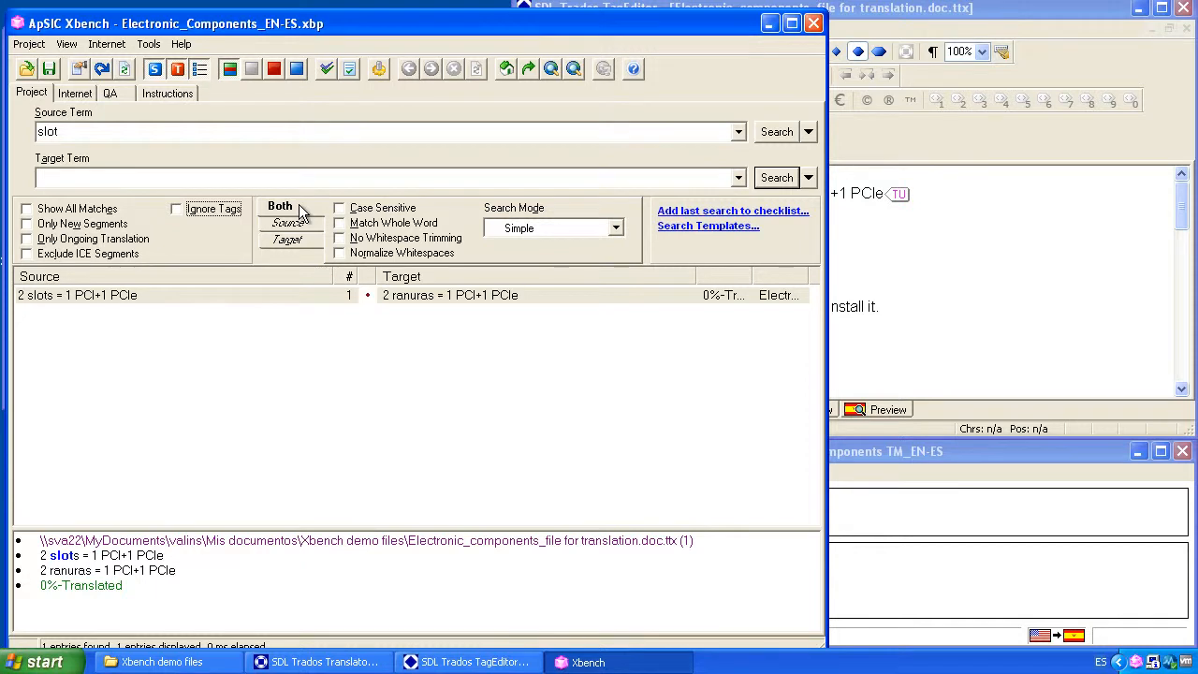
{"action": "left_click", "coordinate": [403, 213]}
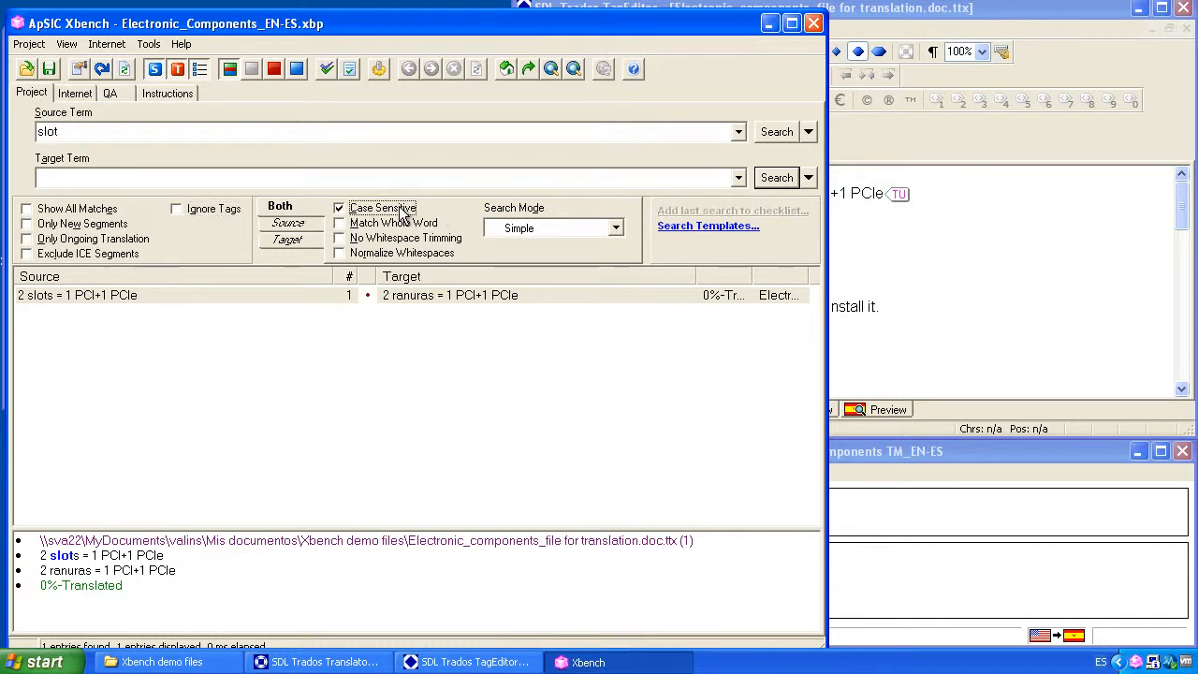
{"action": "left_click", "coordinate": [398, 225]}
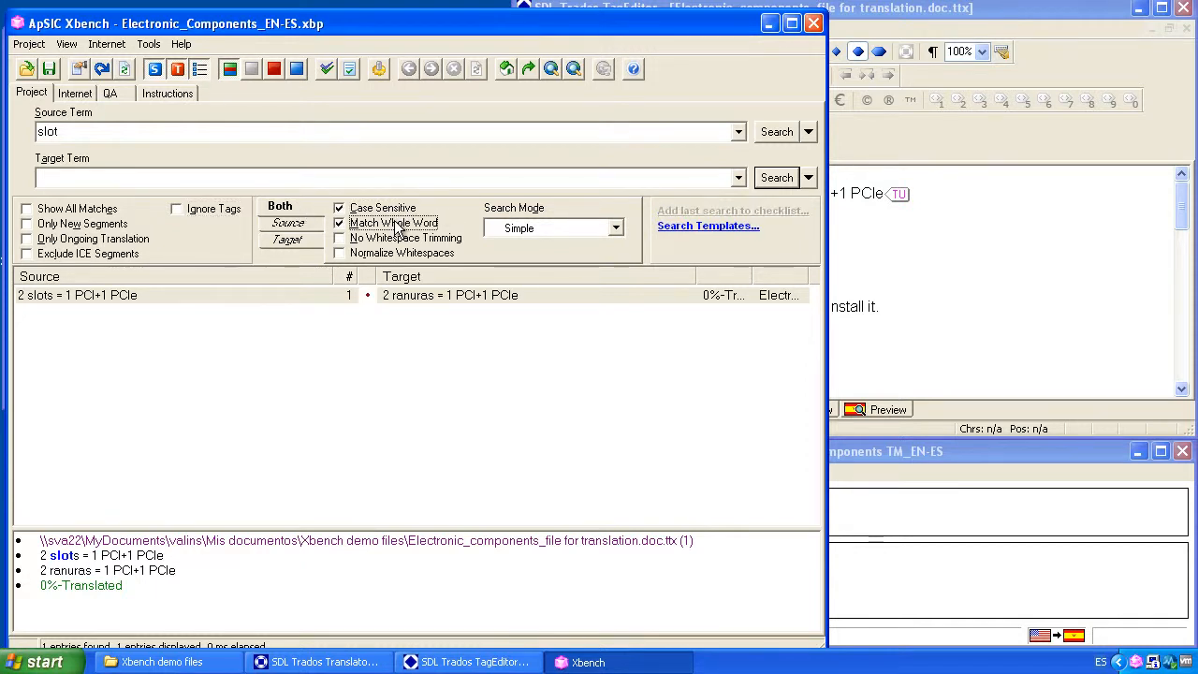
{"action": "left_click", "coordinate": [395, 209]}
{"action": "left_click", "coordinate": [393, 225]}
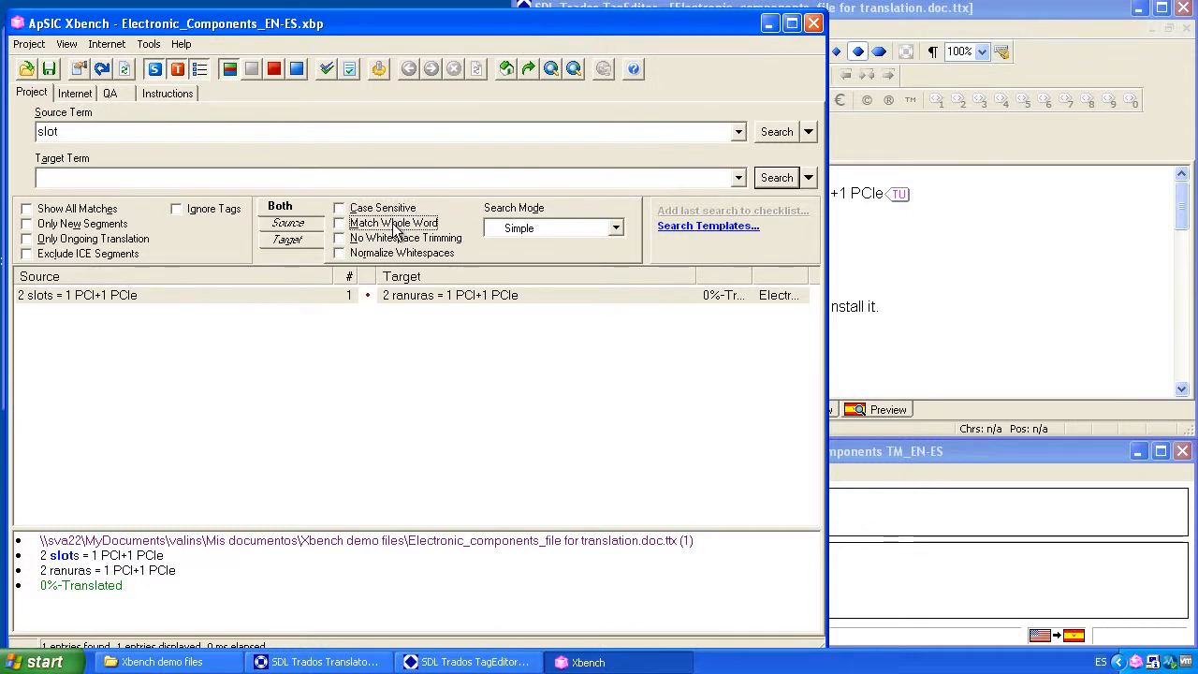
Search the project for the source term "USB key".
{"action": "double_click", "coordinate": [51, 132]}
{"action": "type", "text": "U"}
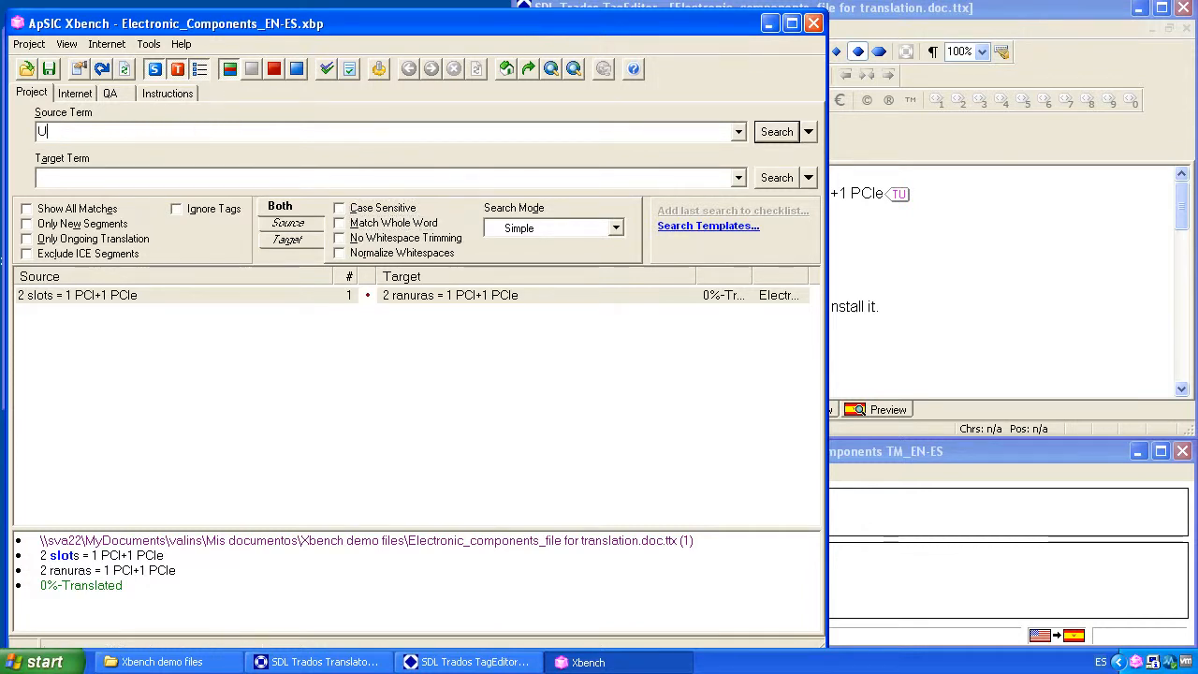
{"action": "type", "text": "SB key"}
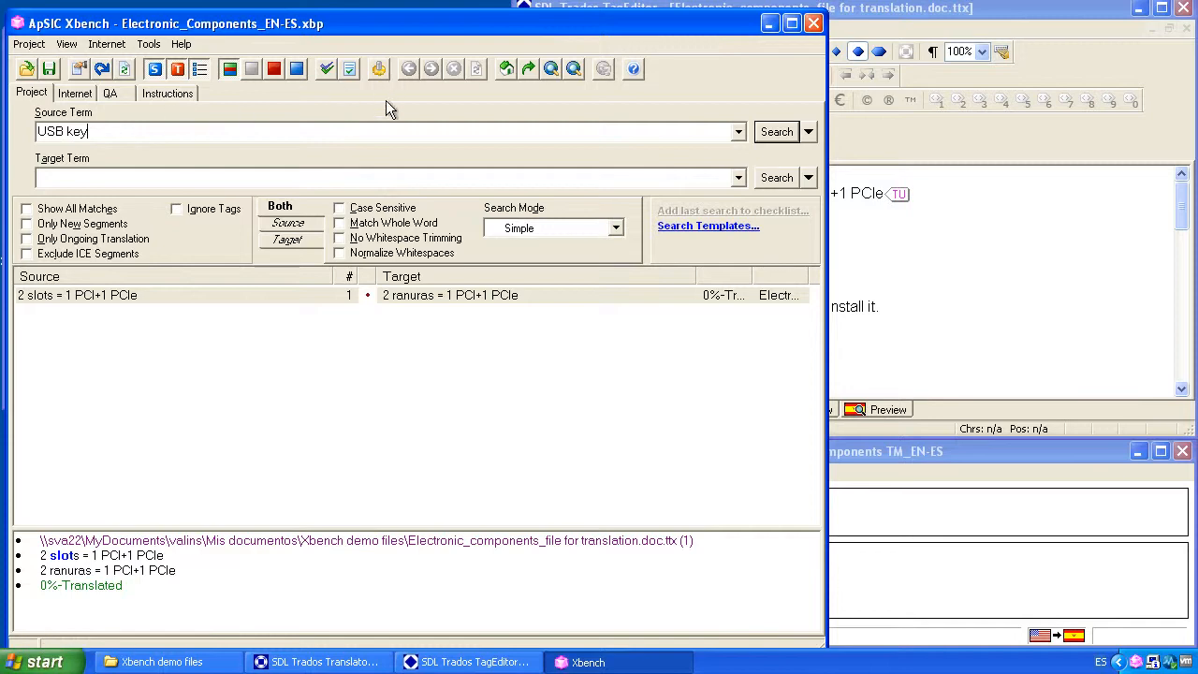
{"action": "left_click", "coordinate": [777, 131]}
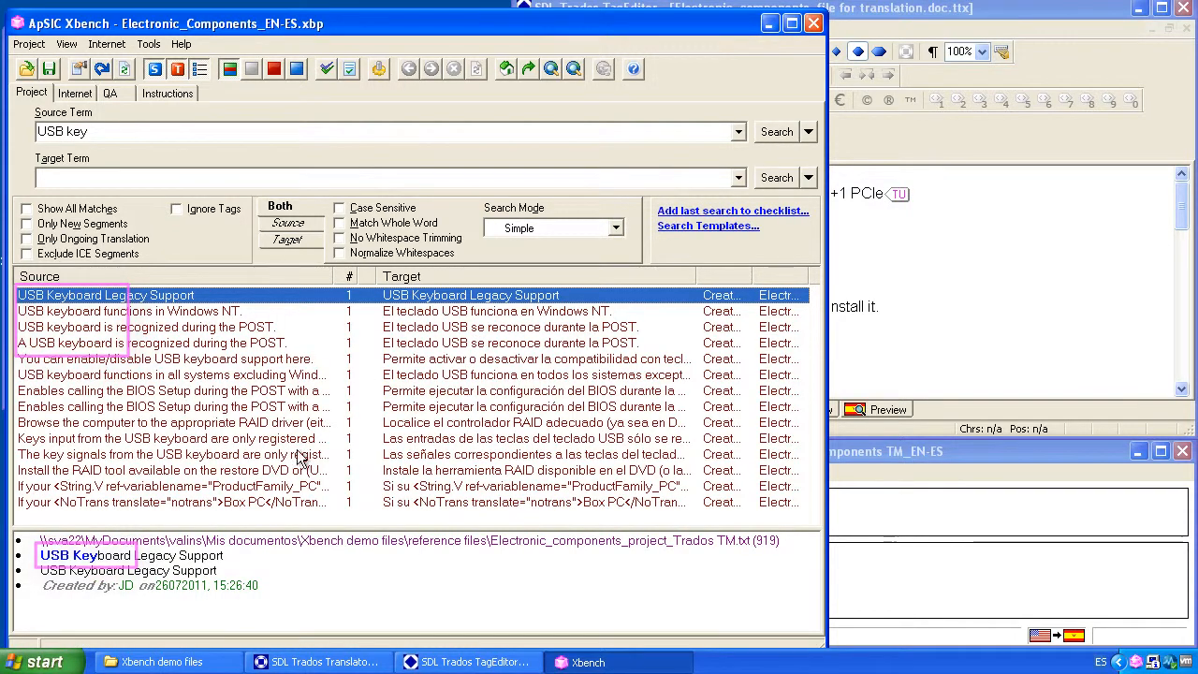
Repeat the "USB key" search with Match Whole Word on and examine the term and its translation in the first match.
{"action": "left_click", "coordinate": [339, 223]}
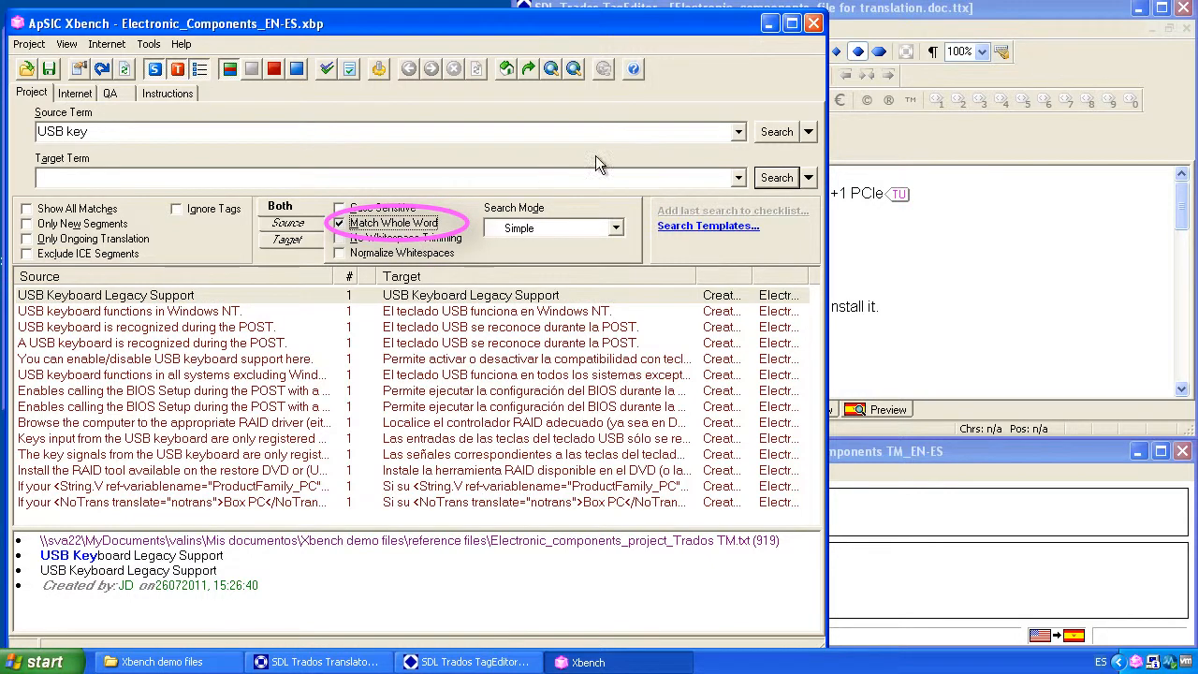
{"action": "left_click", "coordinate": [779, 133]}
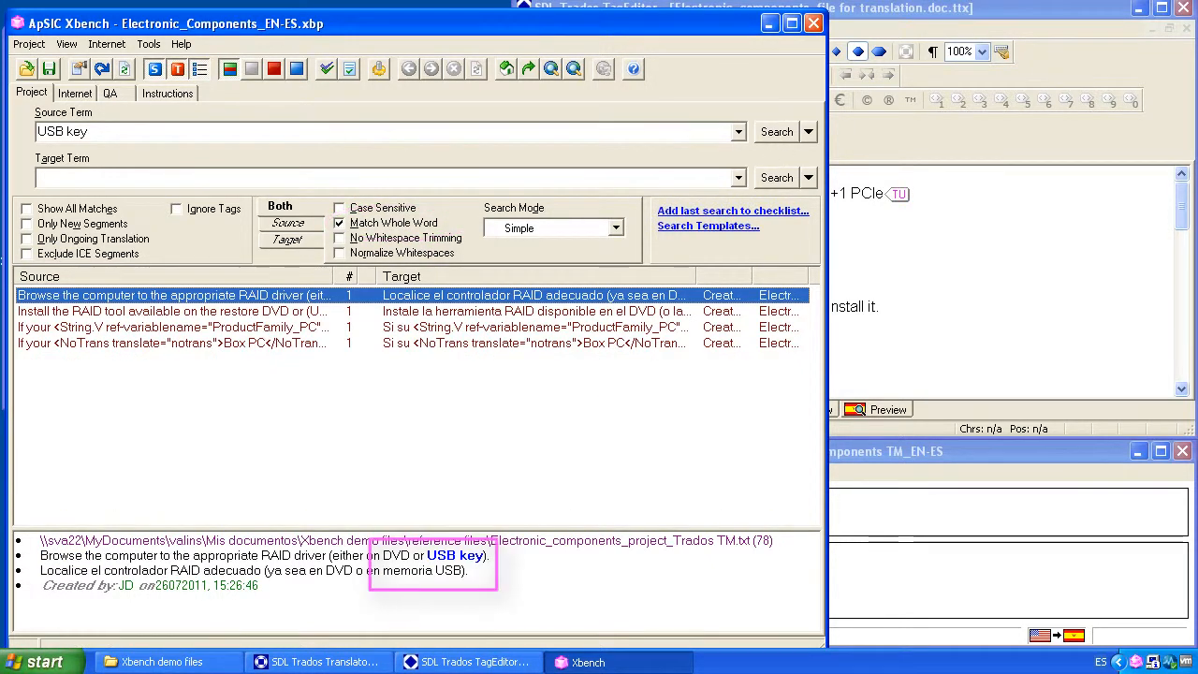
{"action": "left_click_drag", "start_coordinate": [483, 556], "coordinate": [462, 570]}
{"action": "left_click", "coordinate": [527, 445]}
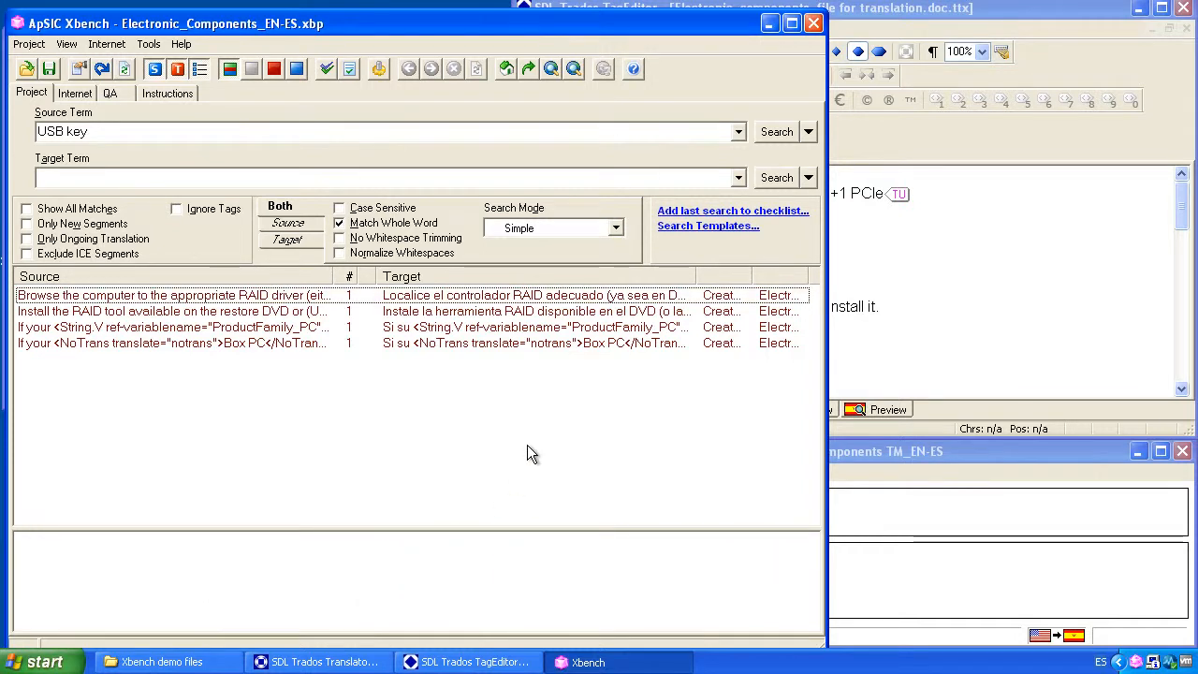
Search for " slot" with a leading space, with Match Whole Word off and No Whitespace Trimming on, and inspect the matches.
{"action": "left_click", "coordinate": [388, 225]}
{"action": "left_click", "coordinate": [387, 238]}
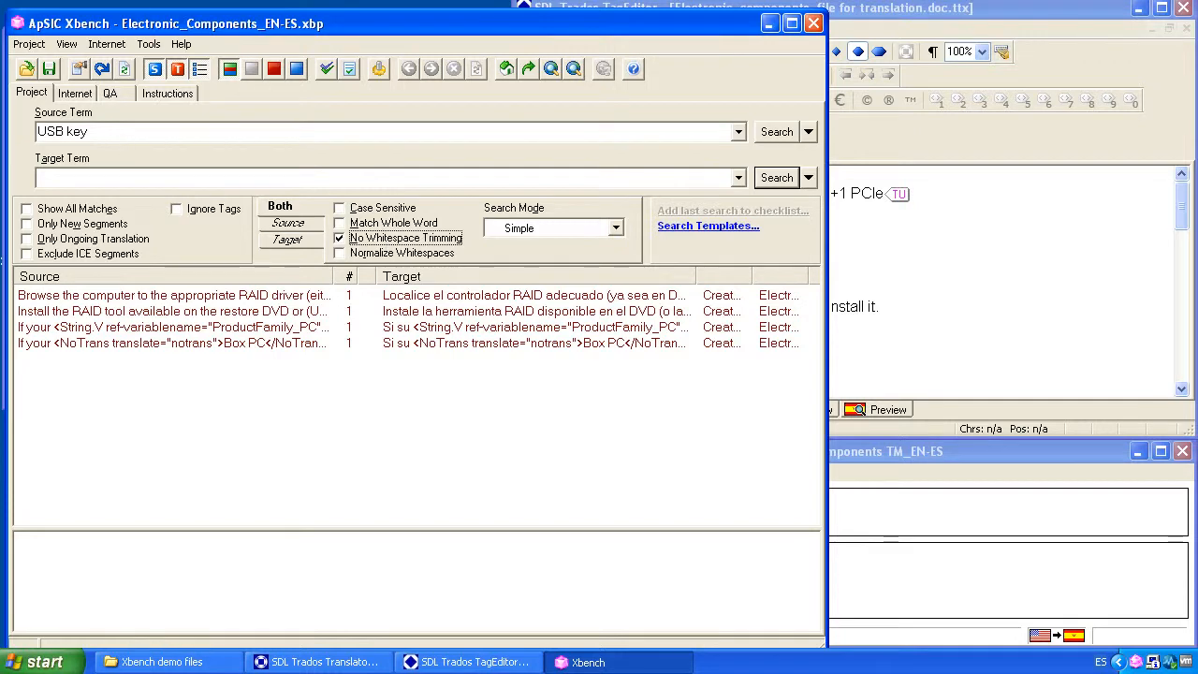
{"action": "left_click_drag", "start_coordinate": [91, 132], "coordinate": [36, 132]}
{"action": "key", "text": "BackSpace"}
{"action": "type", "text": "slot"}
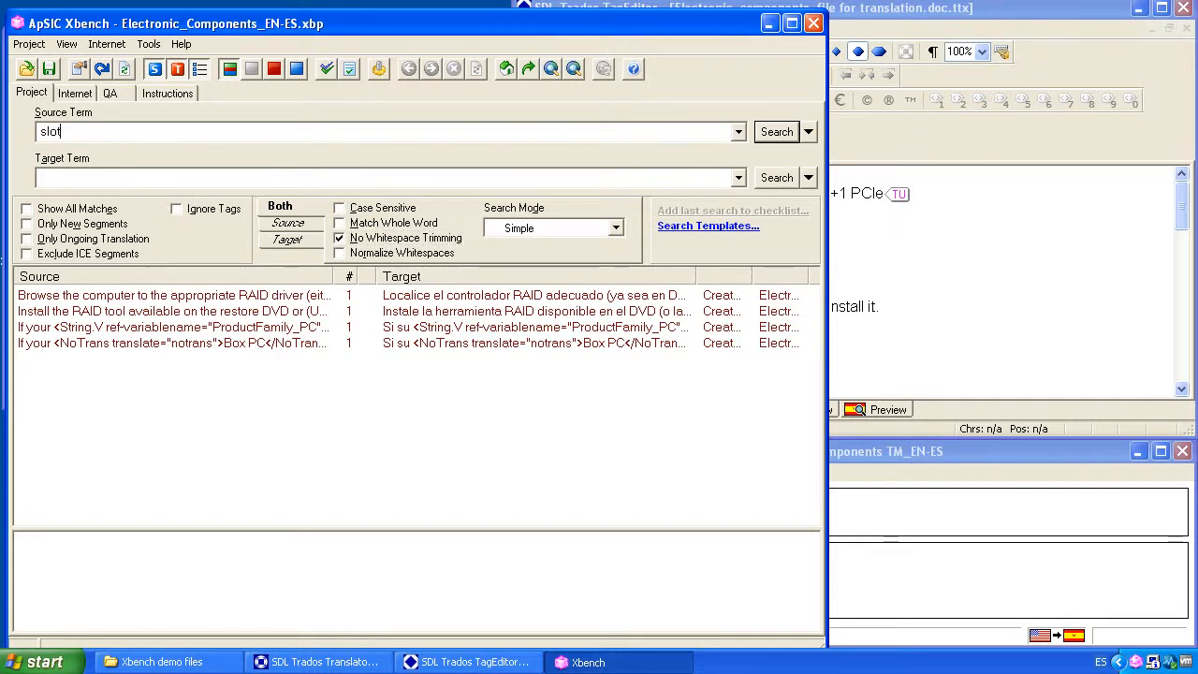
{"action": "left_click", "coordinate": [775, 131]}
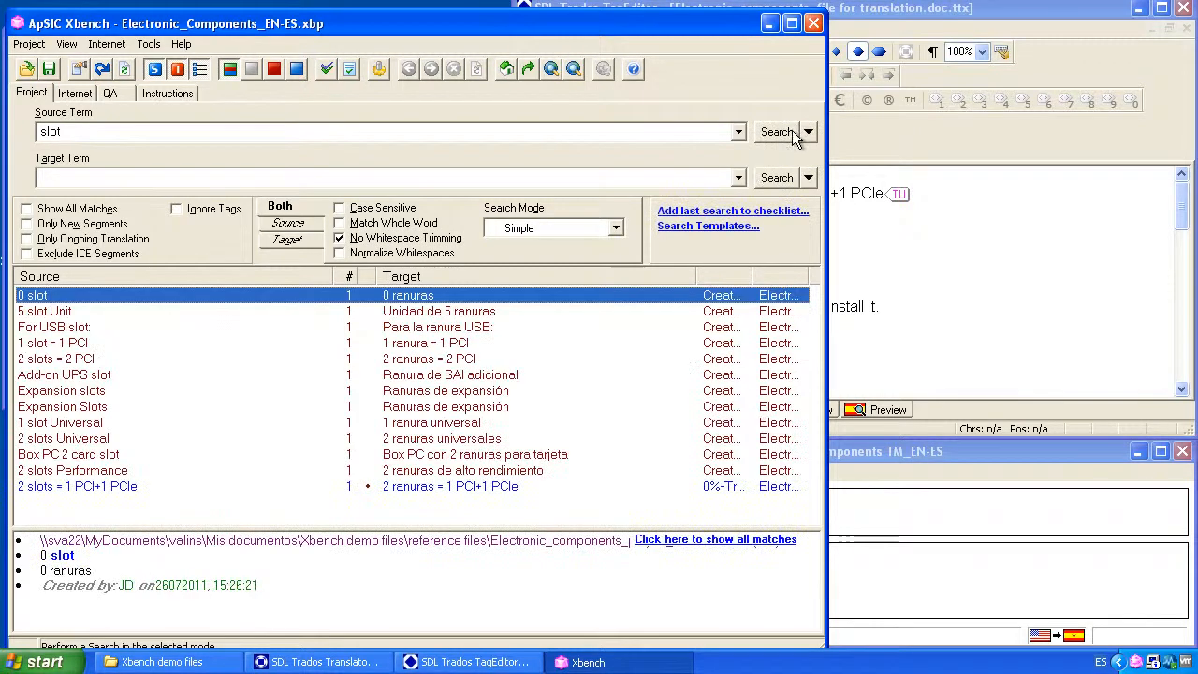
{"action": "left_click", "coordinate": [50, 555]}
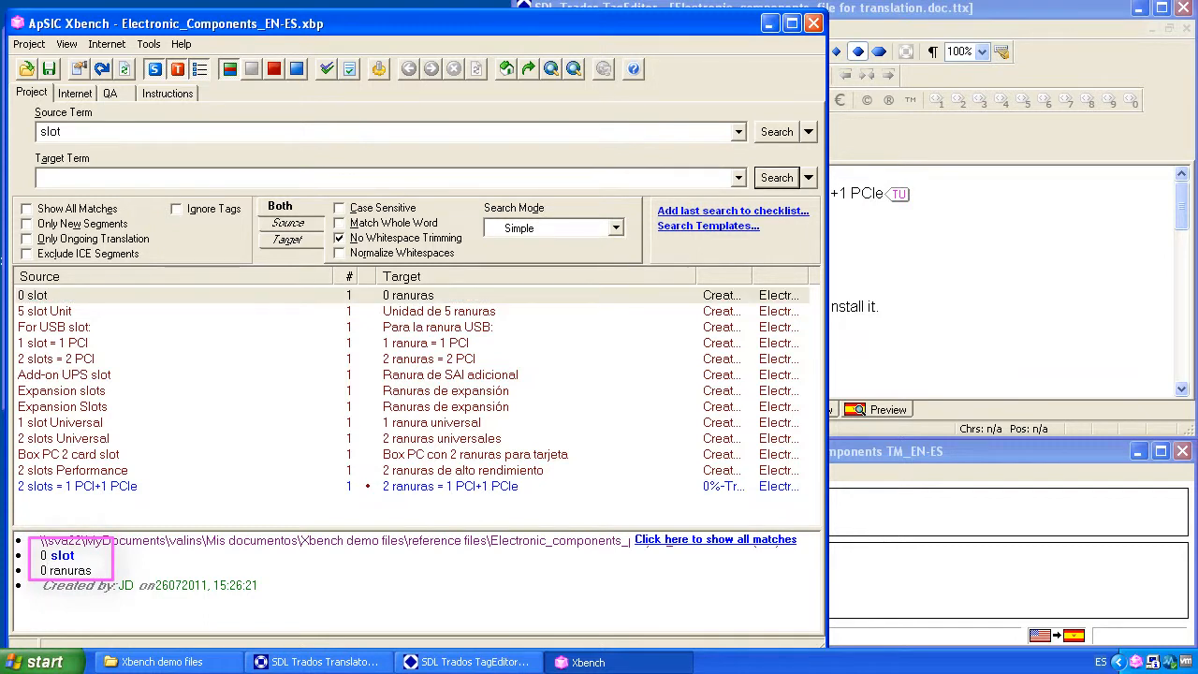
{"action": "left_click", "coordinate": [267, 442]}
Turn off No Whitespace Trimming and try the Normalize Whitespaces option, leaving it off.
{"action": "left_click", "coordinate": [384, 238]}
{"action": "left_click", "coordinate": [378, 252]}
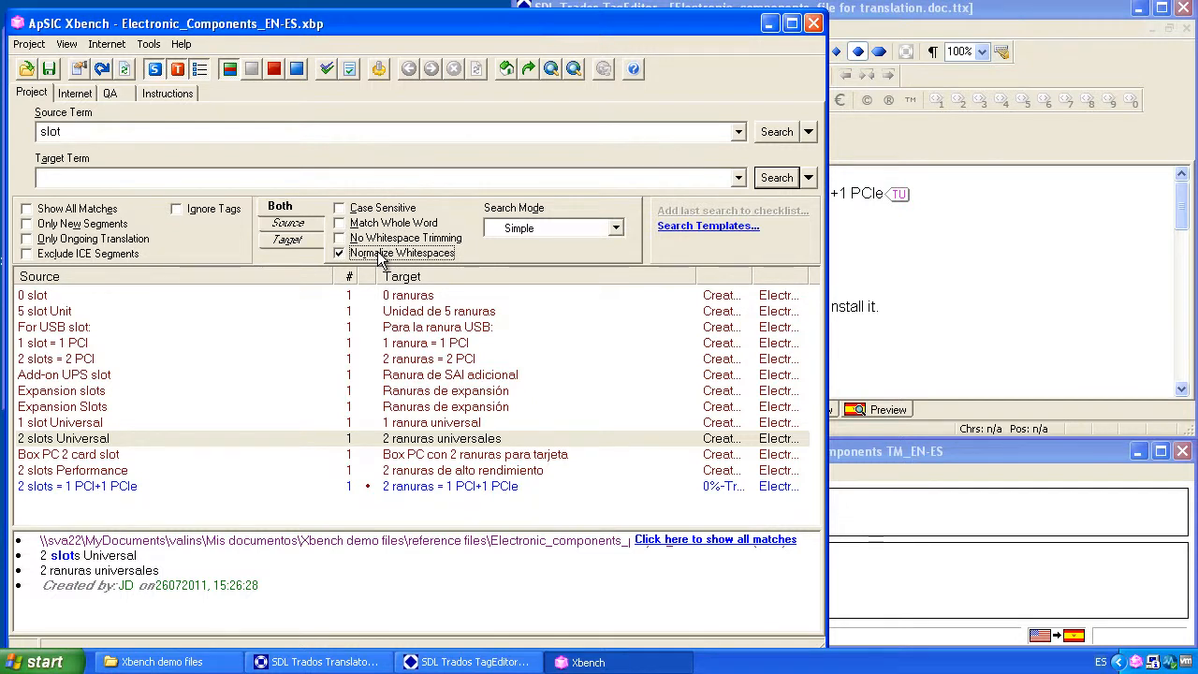
{"action": "left_click", "coordinate": [384, 255]}
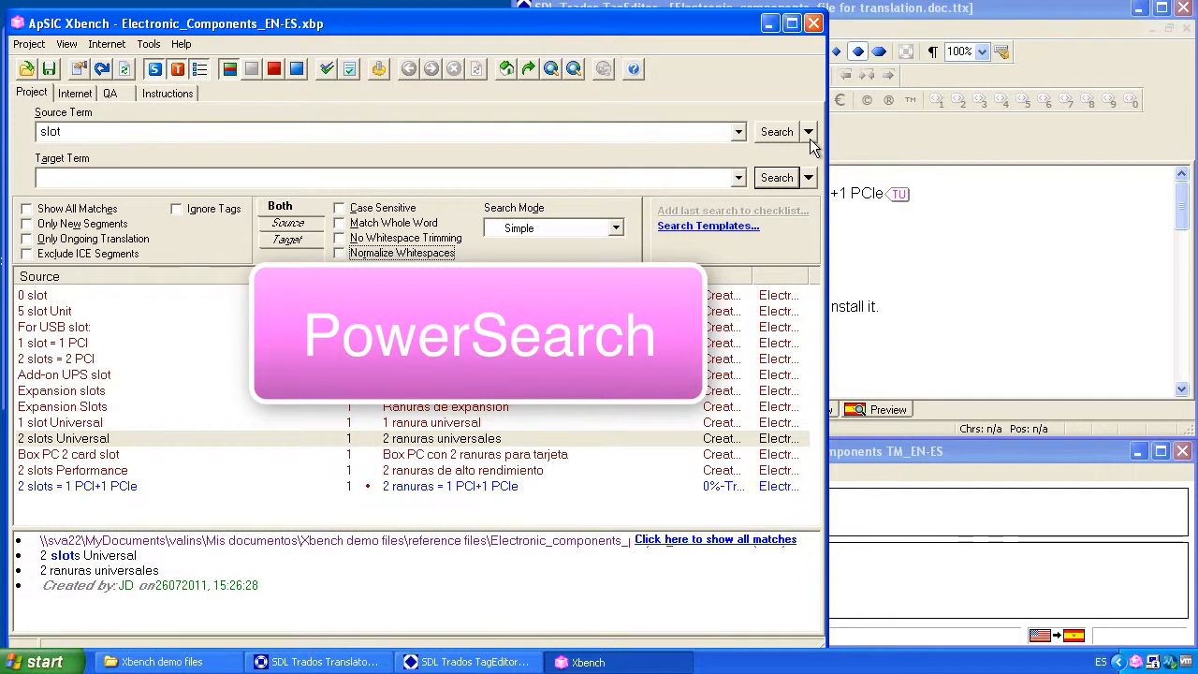
Run a PowerSearch for source term "display" with target term "-pantalla" and inspect several of the matching entries.
{"action": "left_click", "coordinate": [733, 131]}
{"action": "type", "text": "d"}
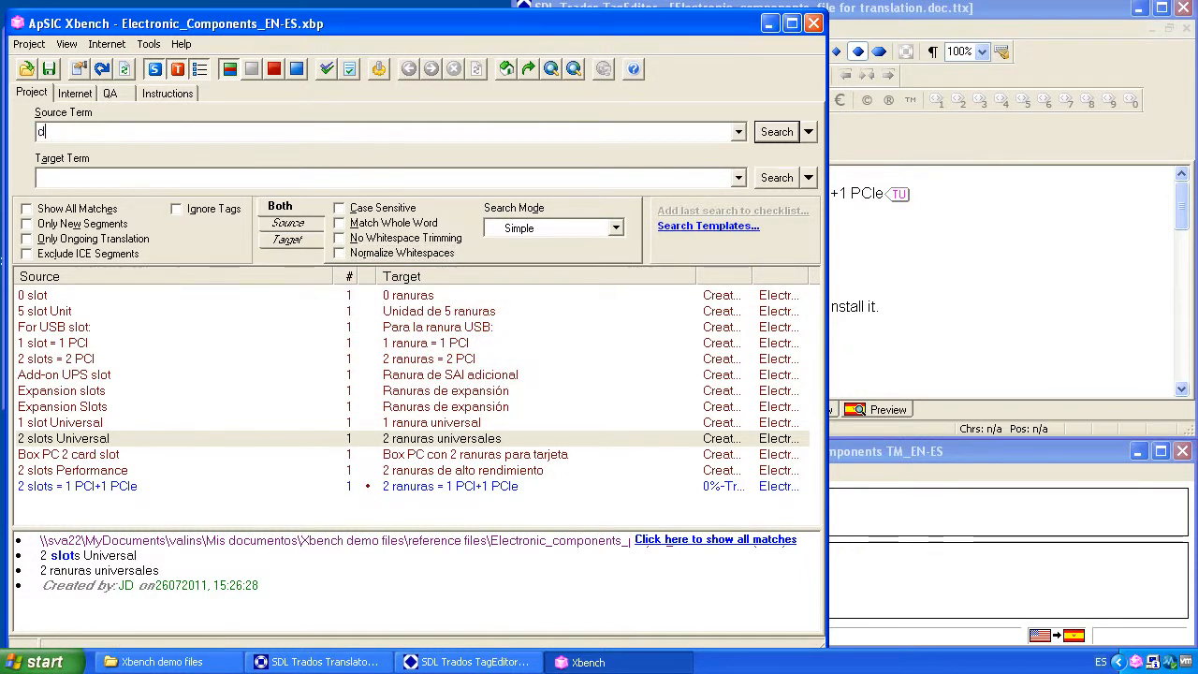
{"action": "type", "text": "isplay"}
{"action": "left_click", "coordinate": [246, 177]}
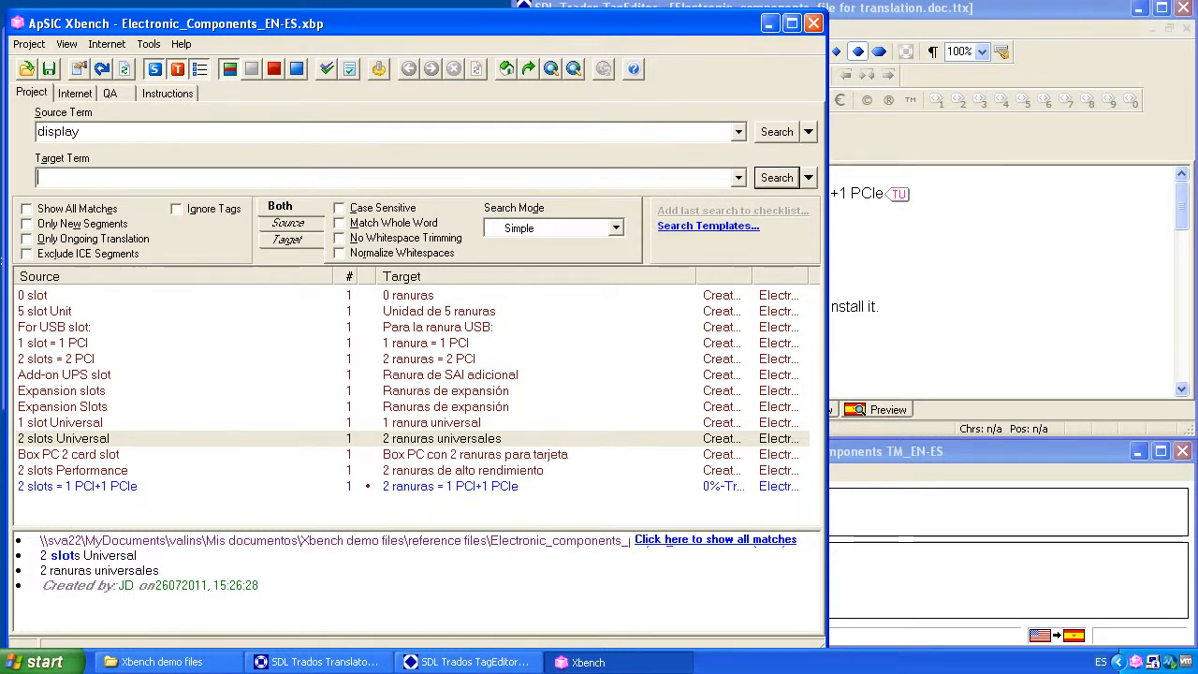
{"action": "type", "text": "-"}
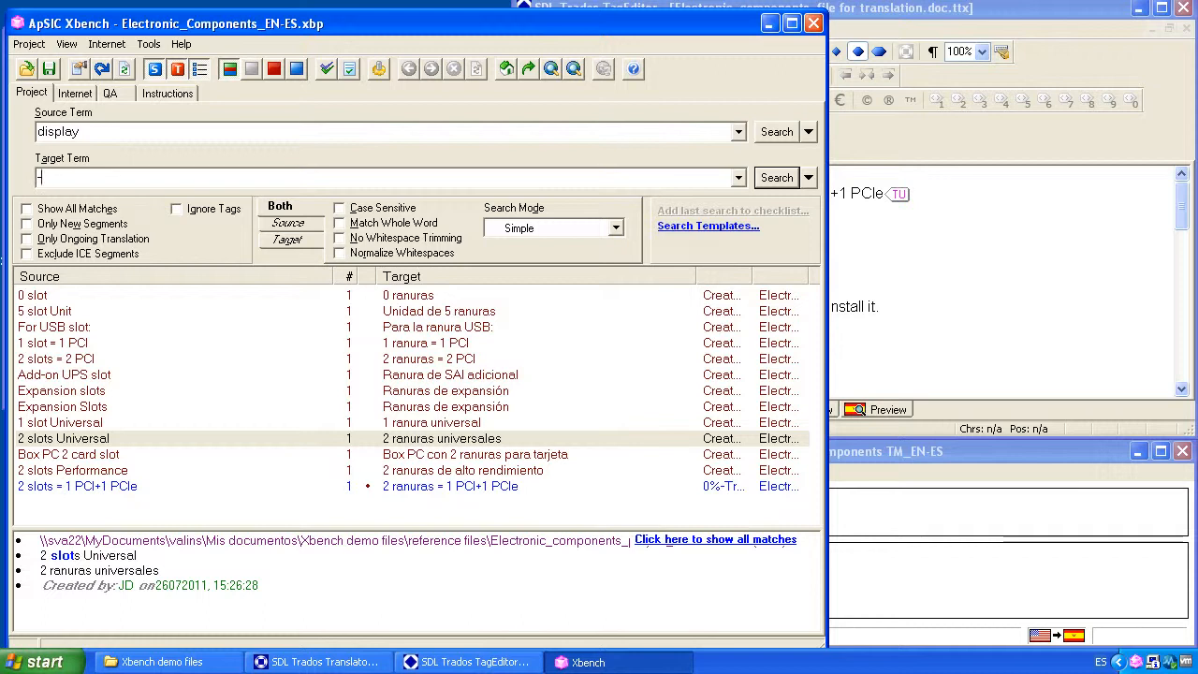
{"action": "type", "text": "pantalla"}
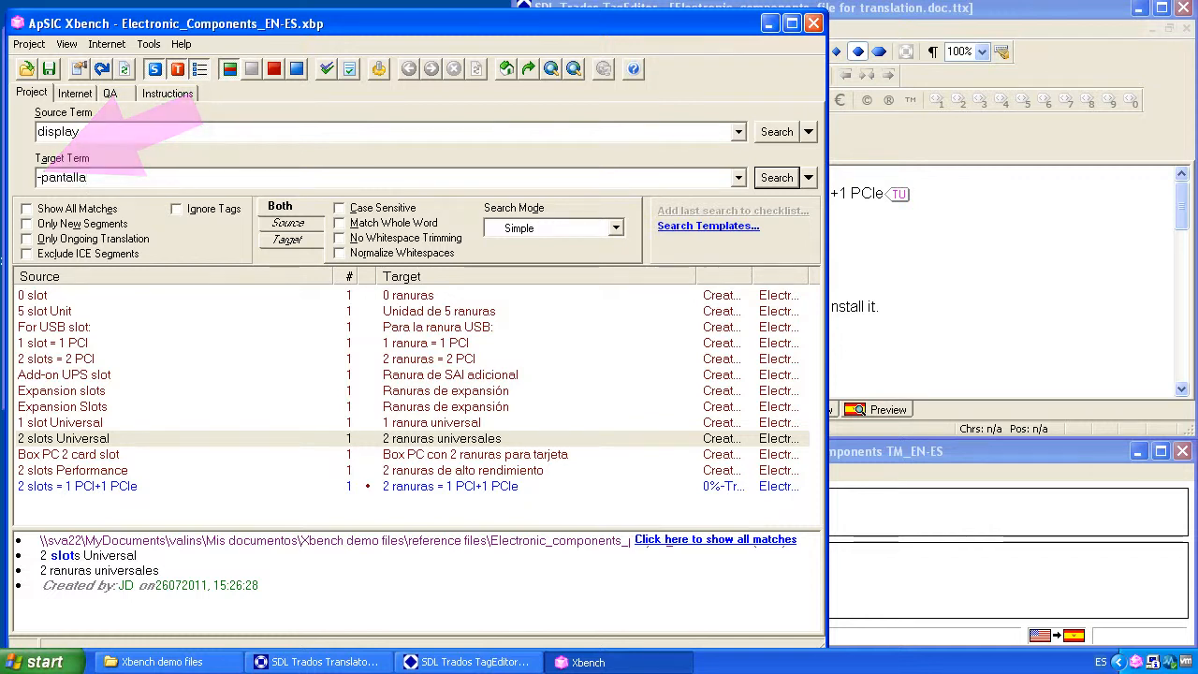
{"action": "left_click", "coordinate": [810, 132]}
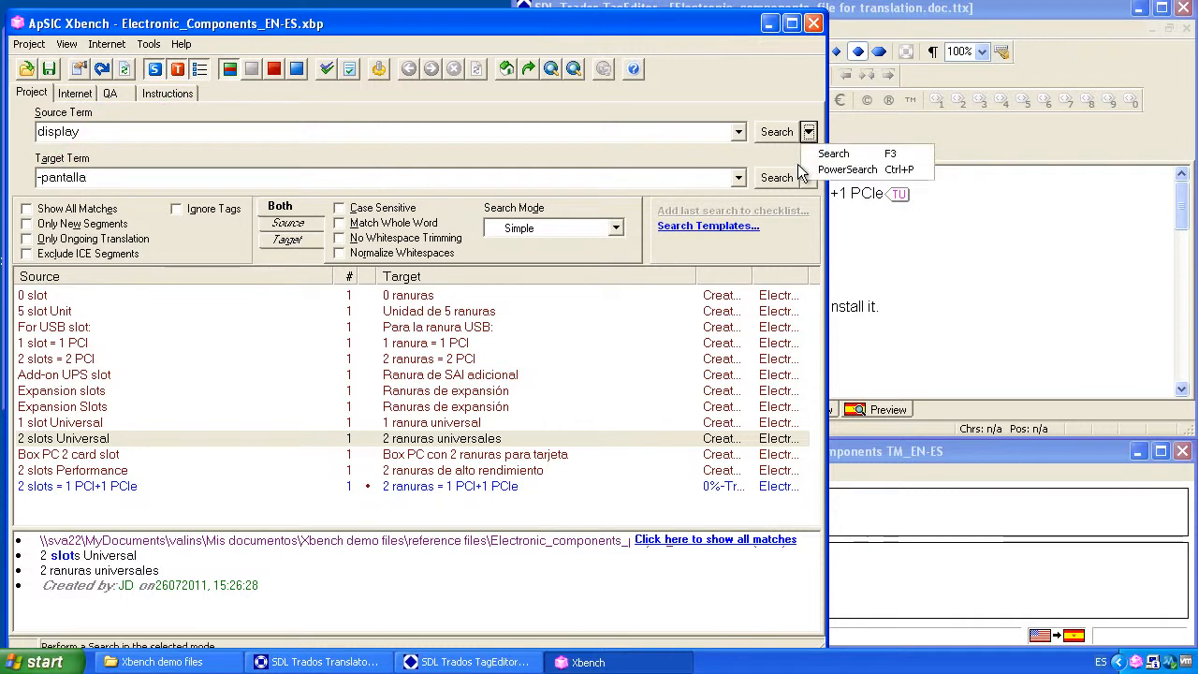
{"action": "left_click", "coordinate": [847, 170]}
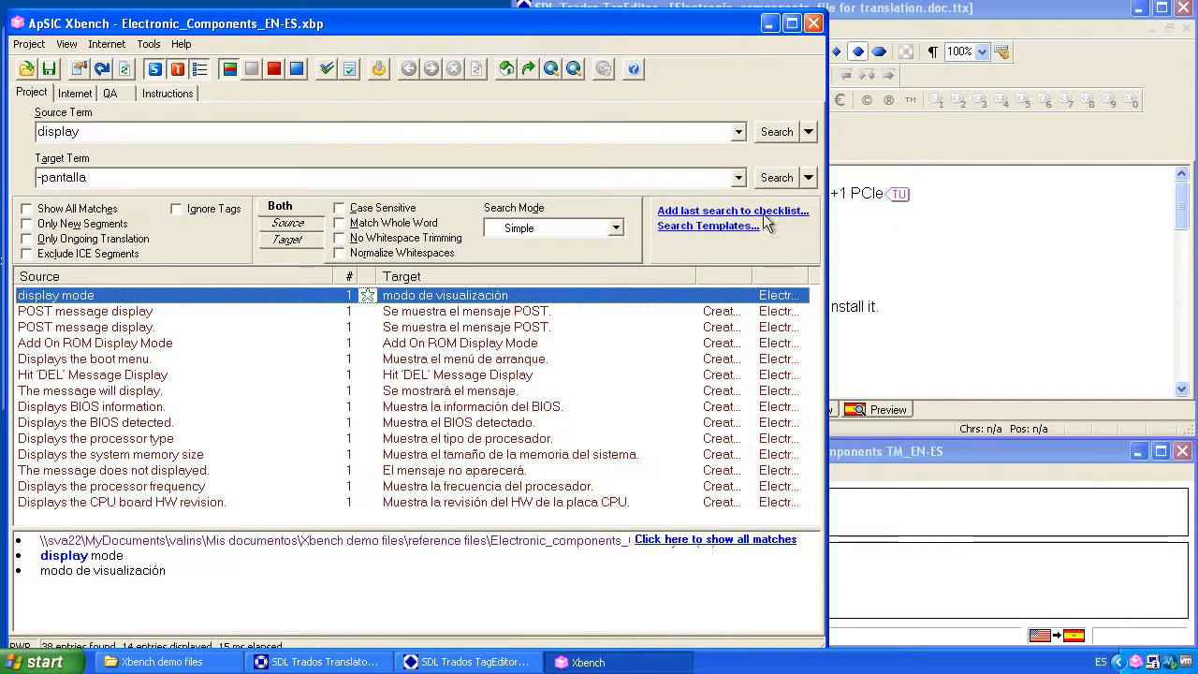
{"action": "left_click", "coordinate": [421, 319]}
{"action": "left_click", "coordinate": [421, 324]}
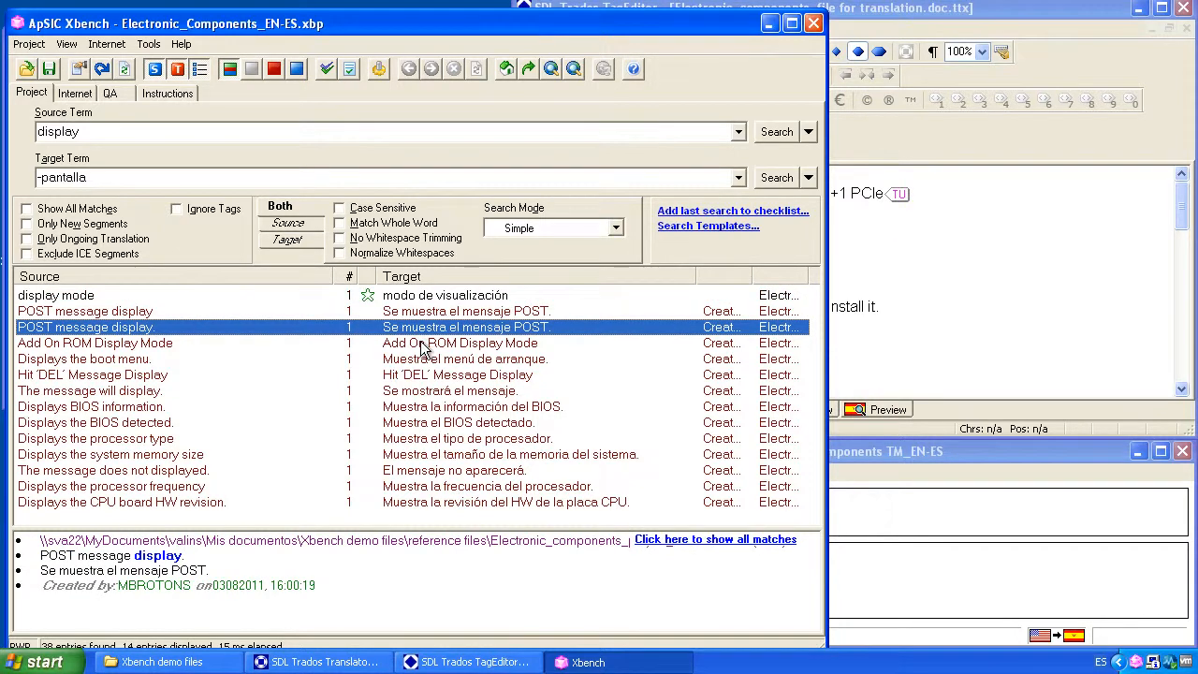
{"action": "left_click", "coordinate": [422, 347]}
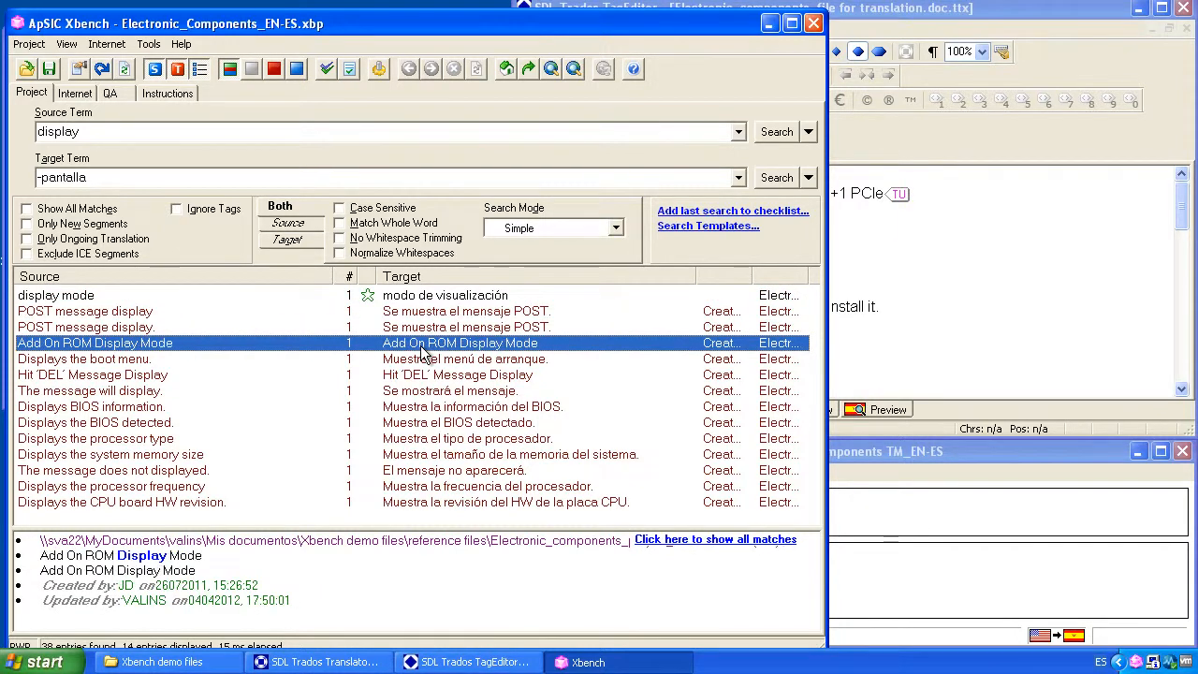
Run a PowerSearch for source term "function enabl" with an empty target term, and examine the matched words in the first entry.
{"action": "double_click", "coordinate": [94, 131]}
{"action": "type", "text": "functi"}
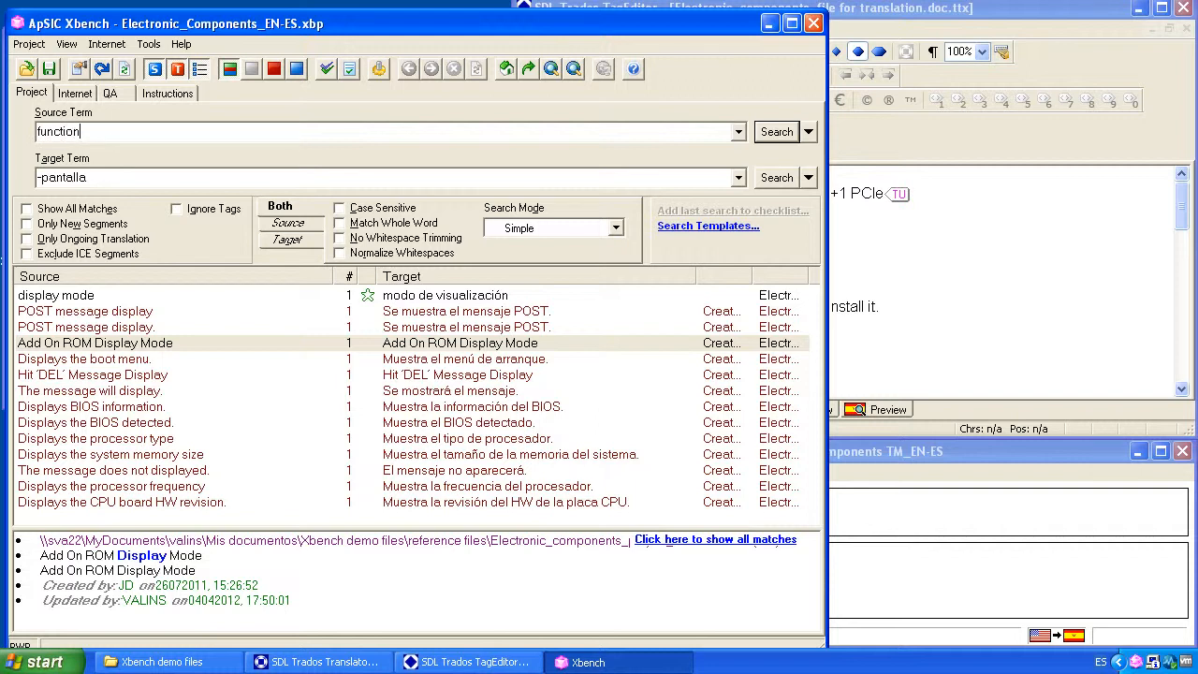
{"action": "type", "text": "on enabl"}
{"action": "left_click", "coordinate": [811, 133]}
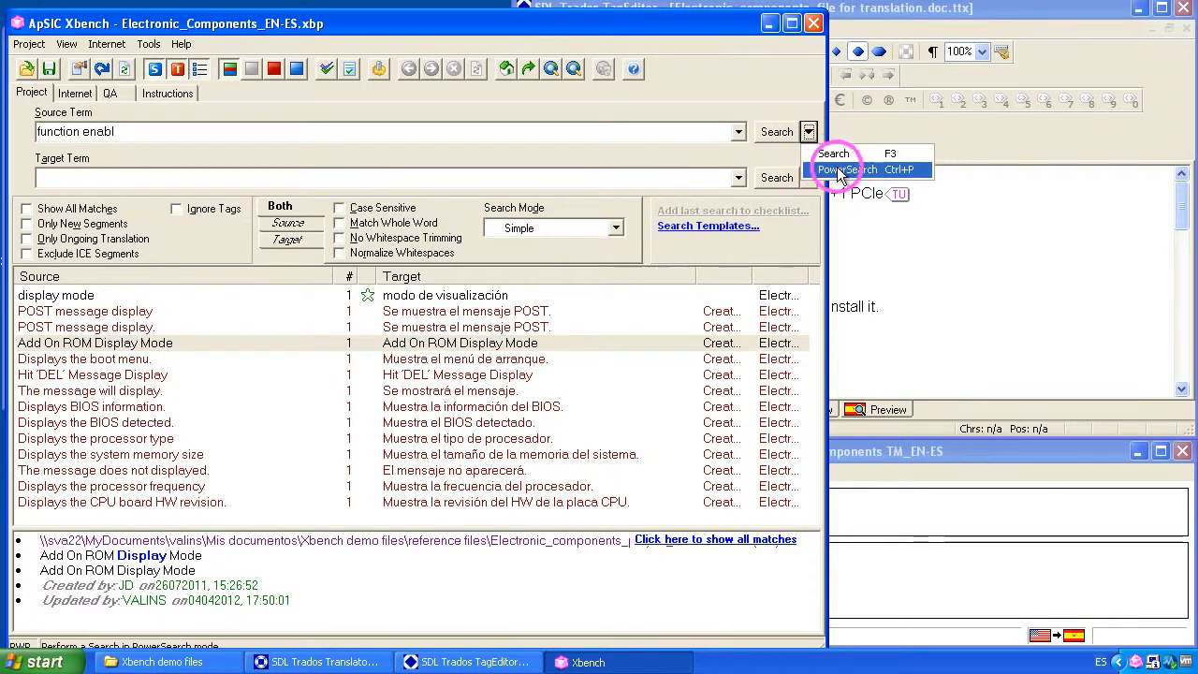
{"action": "left_click", "coordinate": [846, 166]}
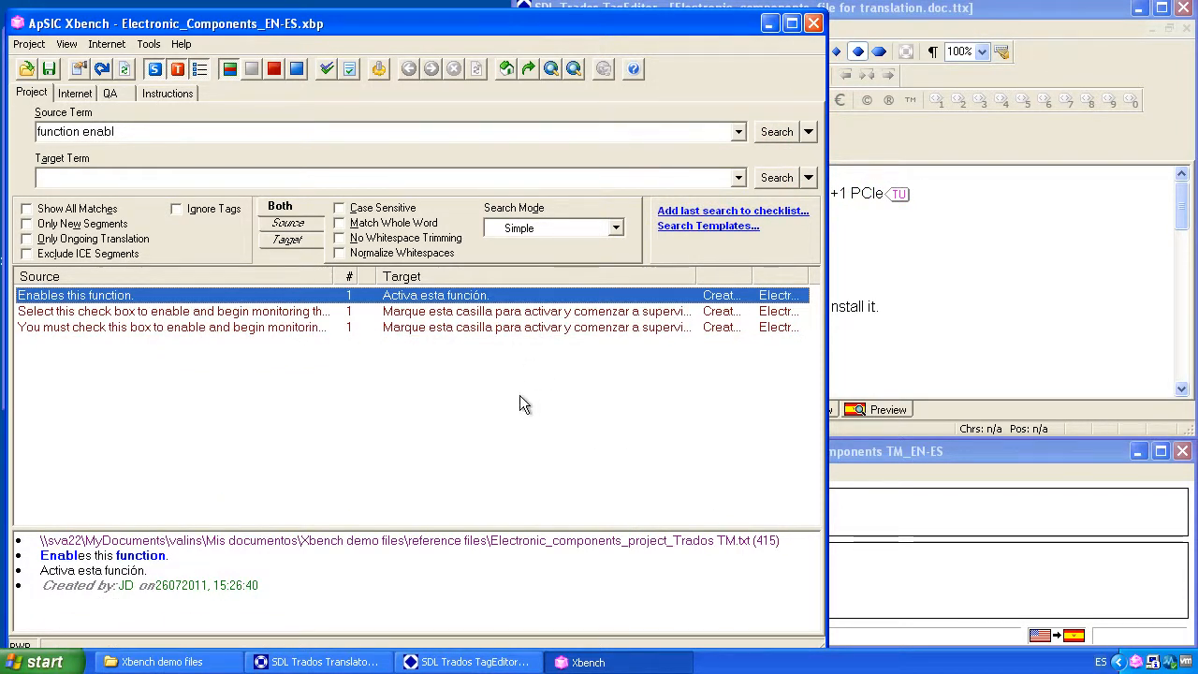
{"action": "double_click", "coordinate": [140, 556]}
{"action": "double_click", "coordinate": [65, 556]}
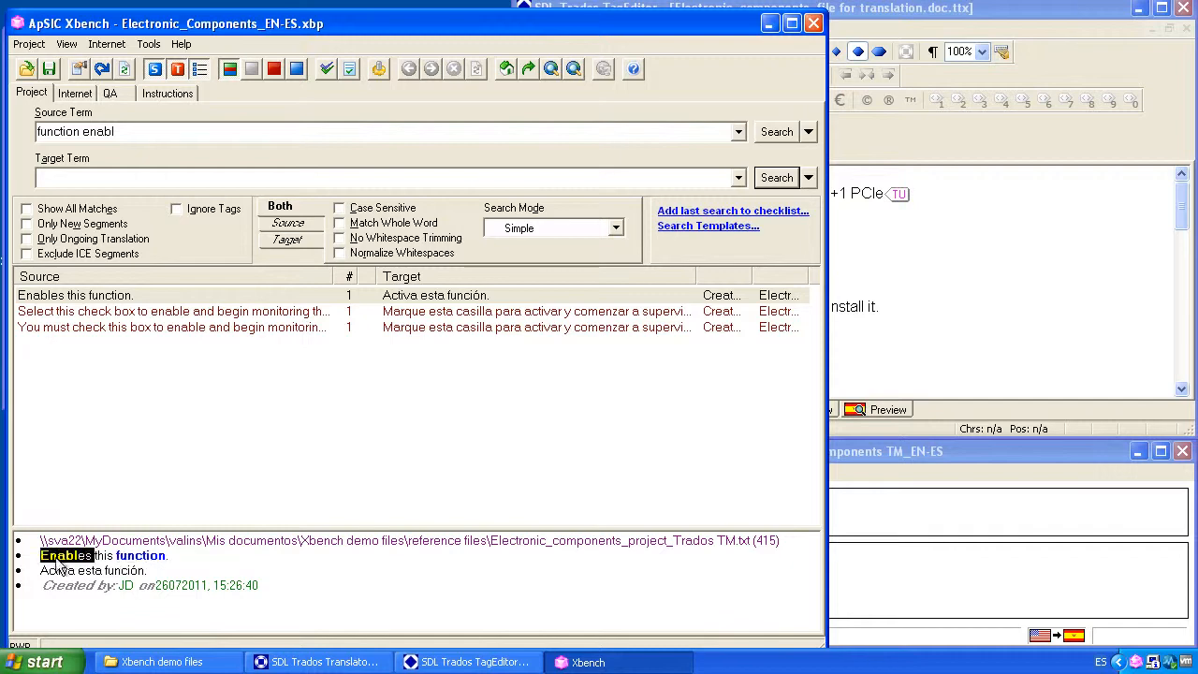
{"action": "left_click", "coordinate": [309, 409]}
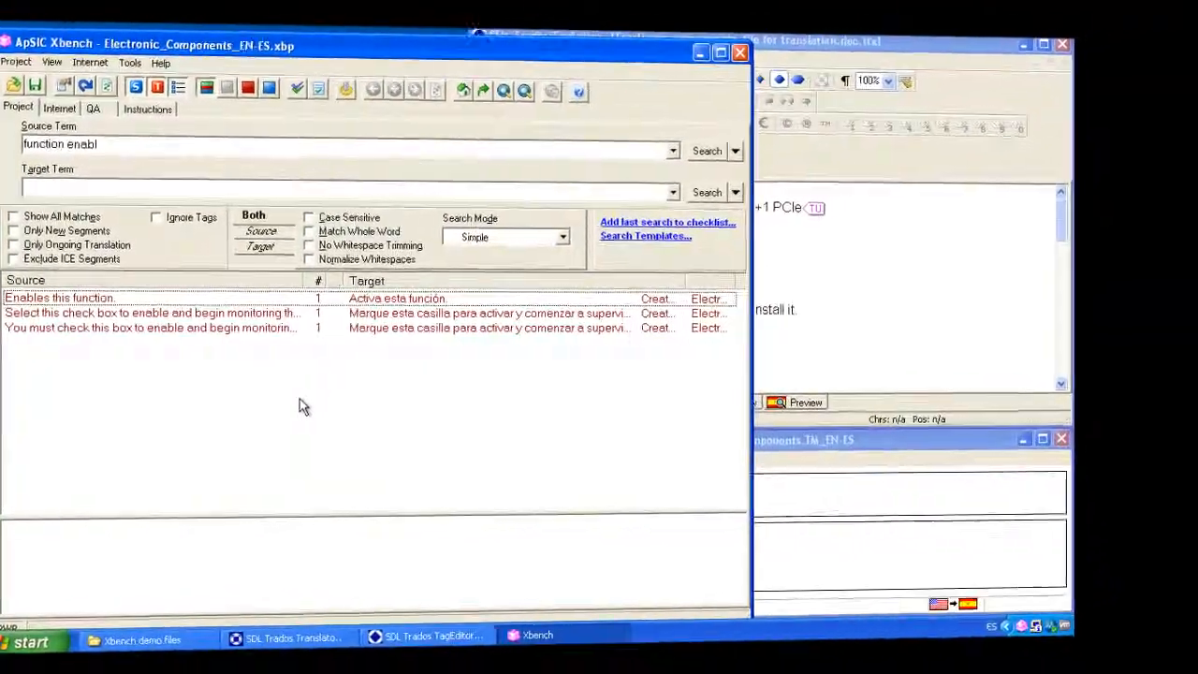